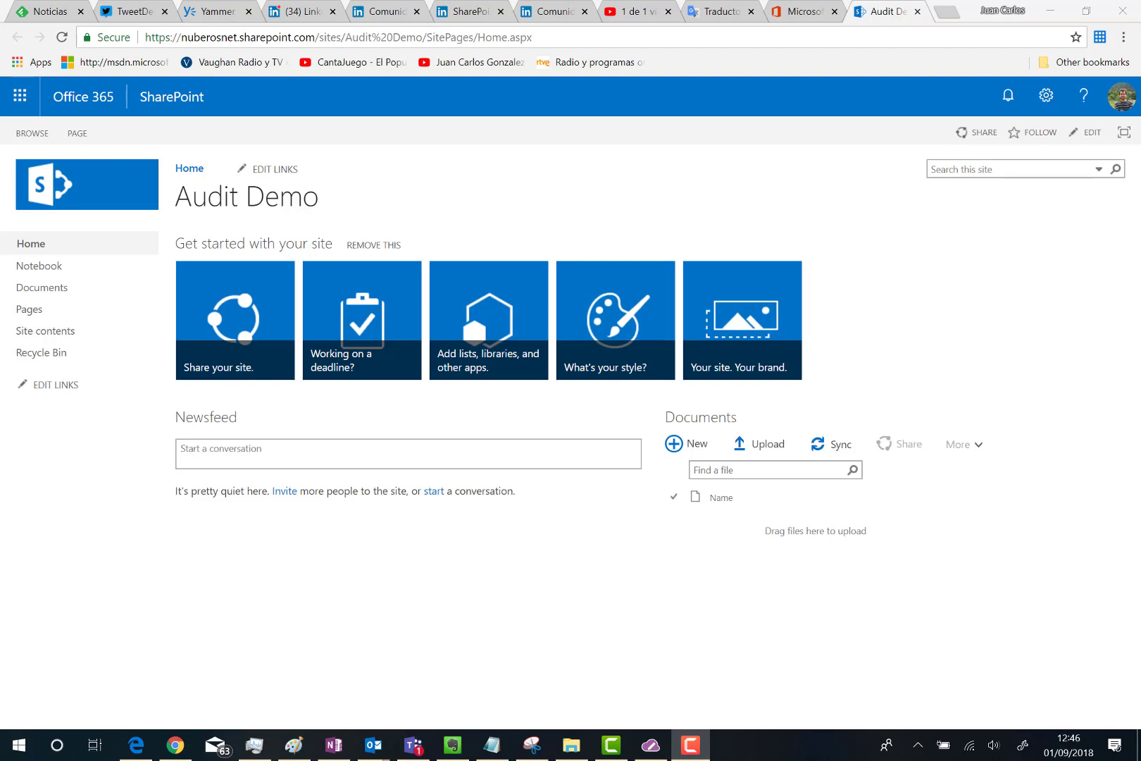
- Go to People and groups in the site settings and start adding users to the Audit Demo Visitors group
{"action": "left_click", "coordinate": [1046, 95]}
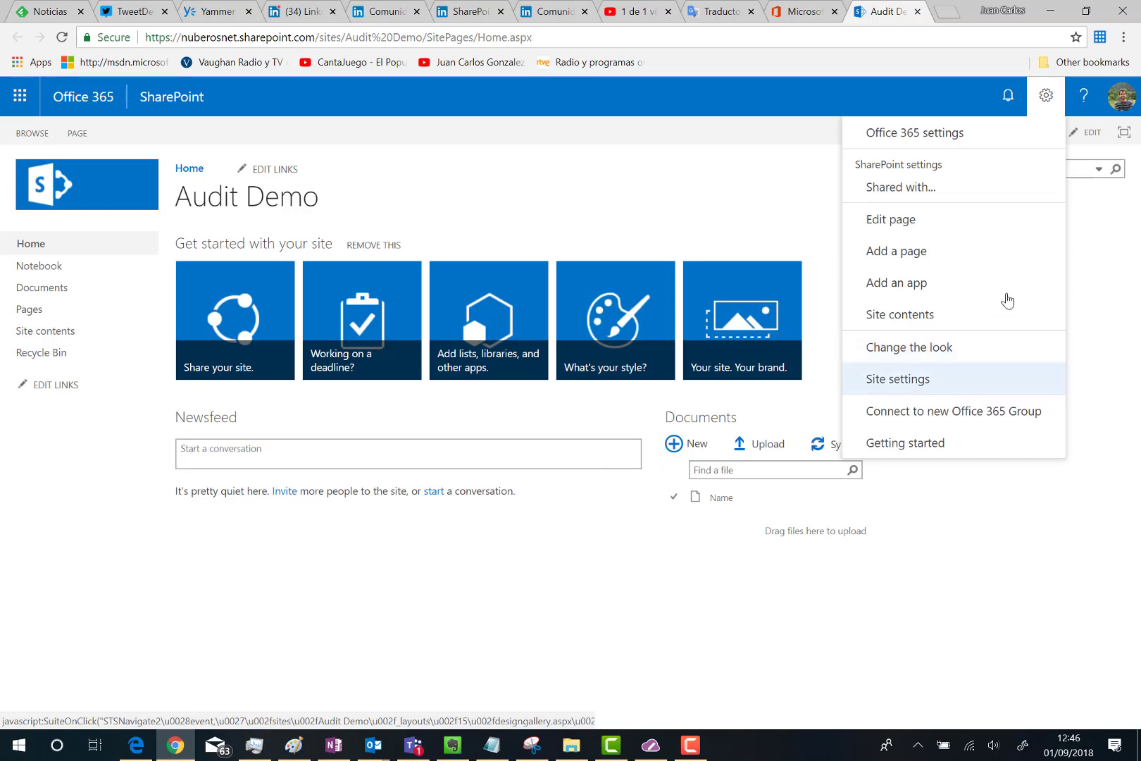
{"action": "left_click", "coordinate": [910, 379]}
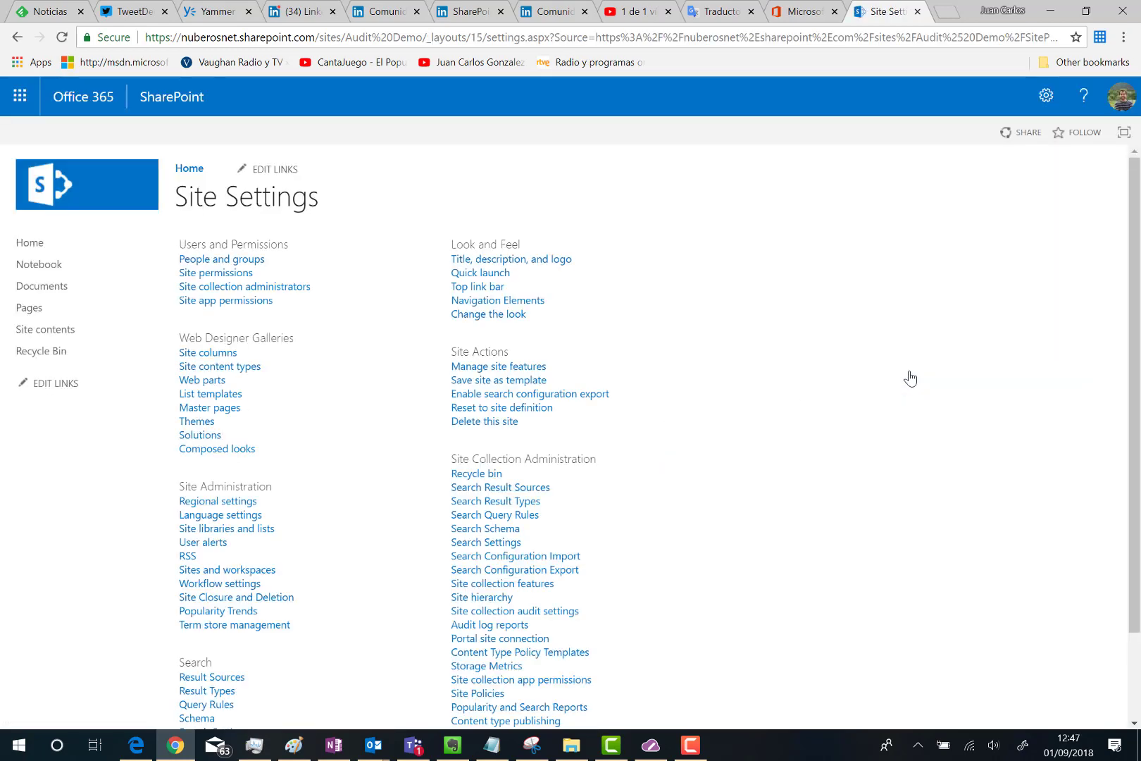
{"action": "left_click", "coordinate": [221, 262]}
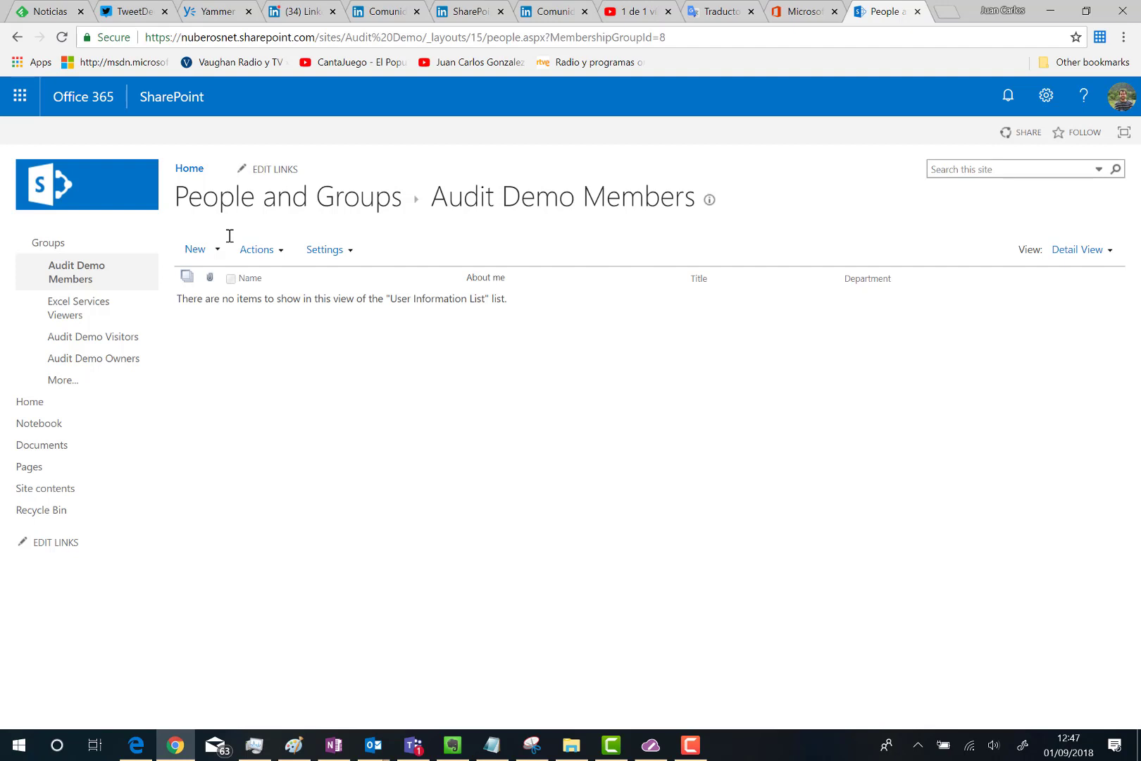
{"action": "left_click", "coordinate": [98, 336]}
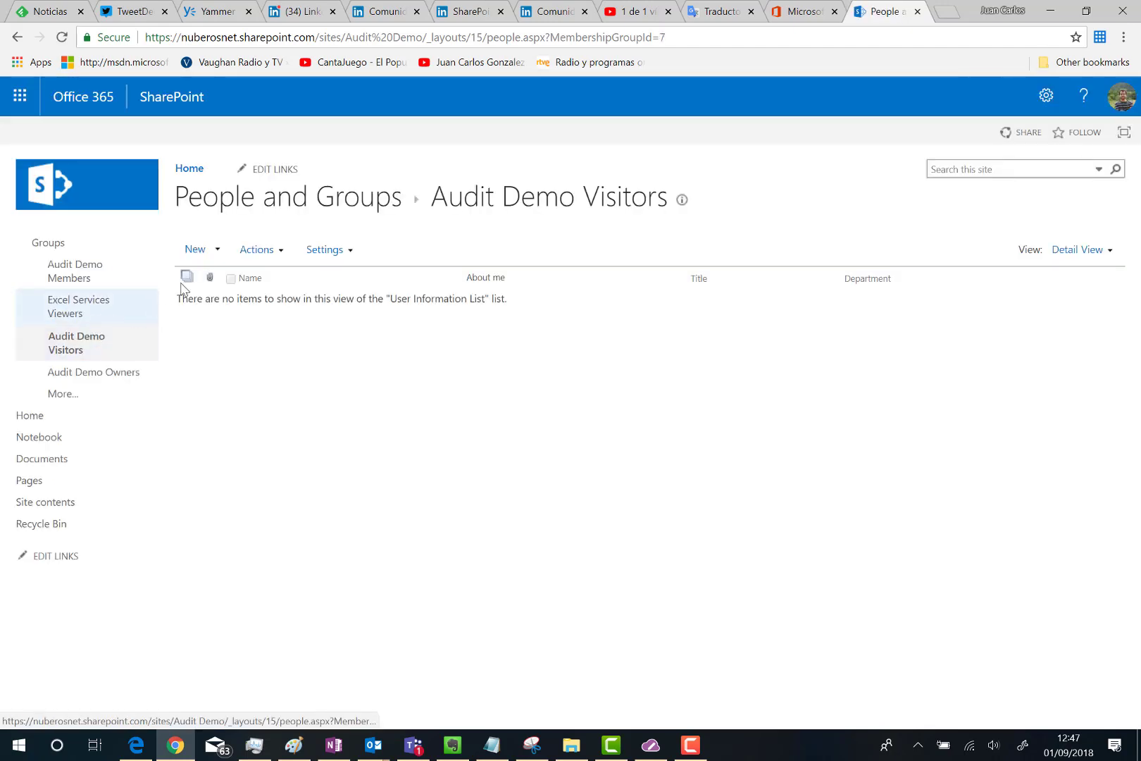
{"action": "left_click", "coordinate": [218, 251]}
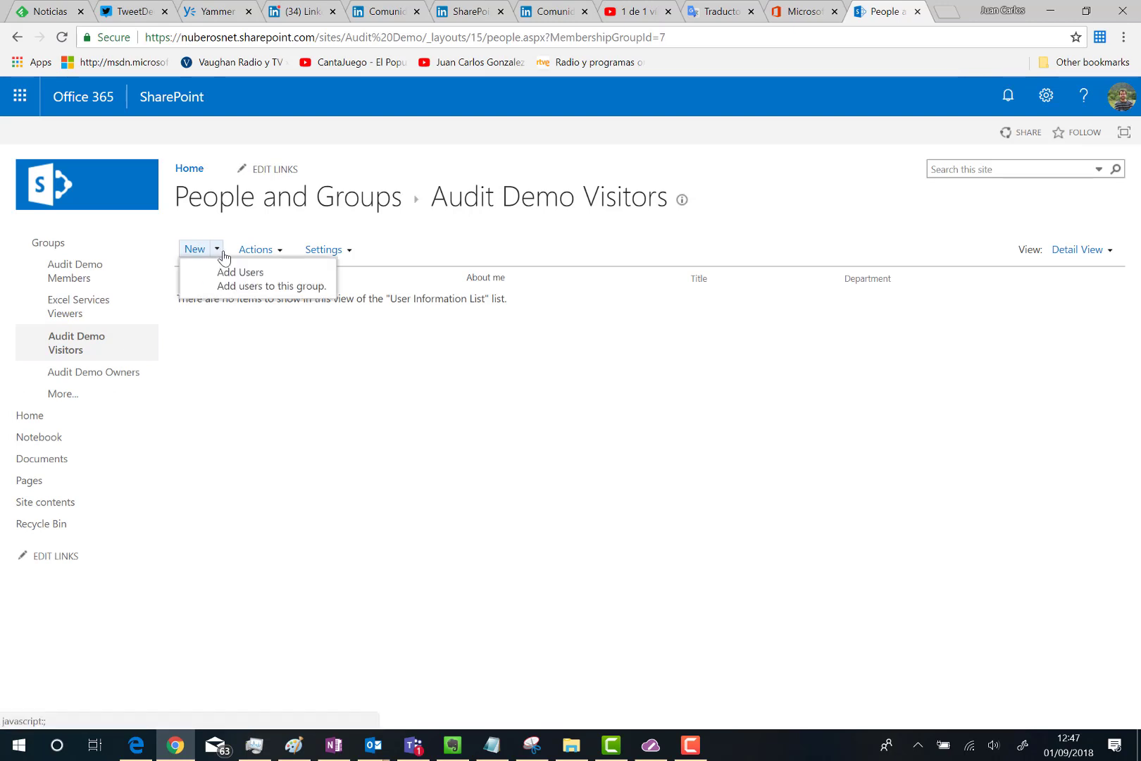
{"action": "left_click", "coordinate": [234, 280]}
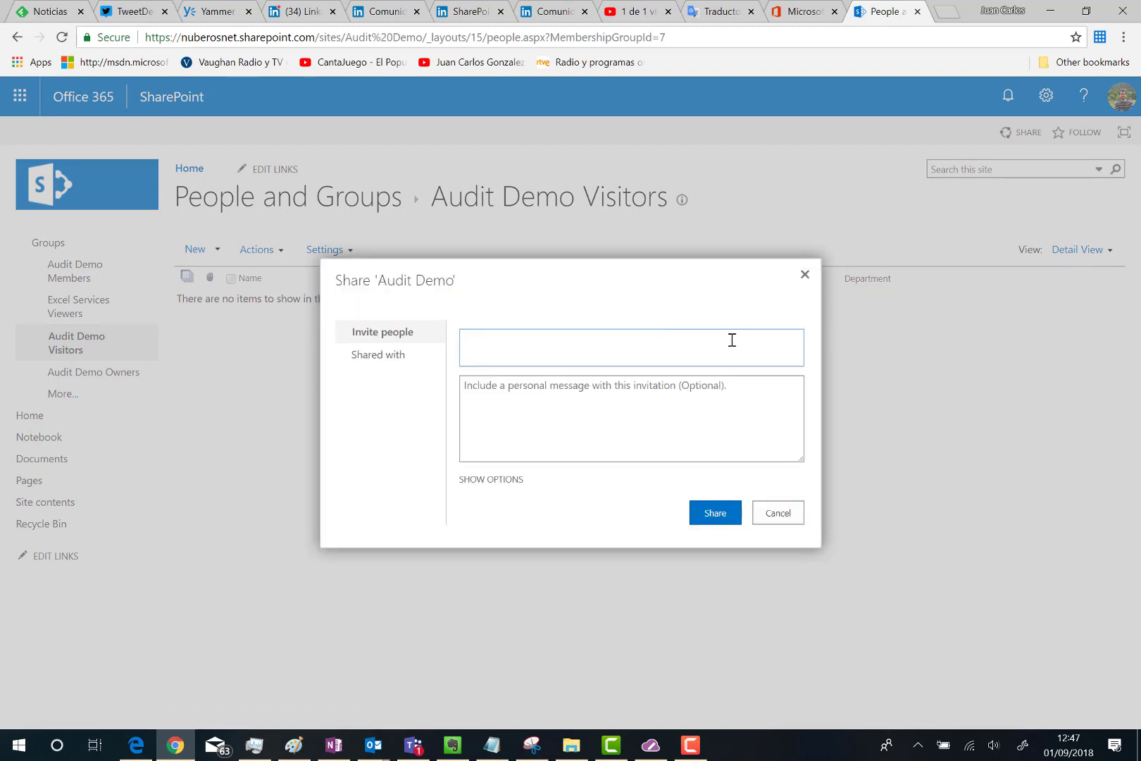
- Enter the two visitors' names and share the site with them, with the email invitation turned off
{"action": "type", "text": "dave"}
{"action": "left_click", "coordinate": [528, 384]}
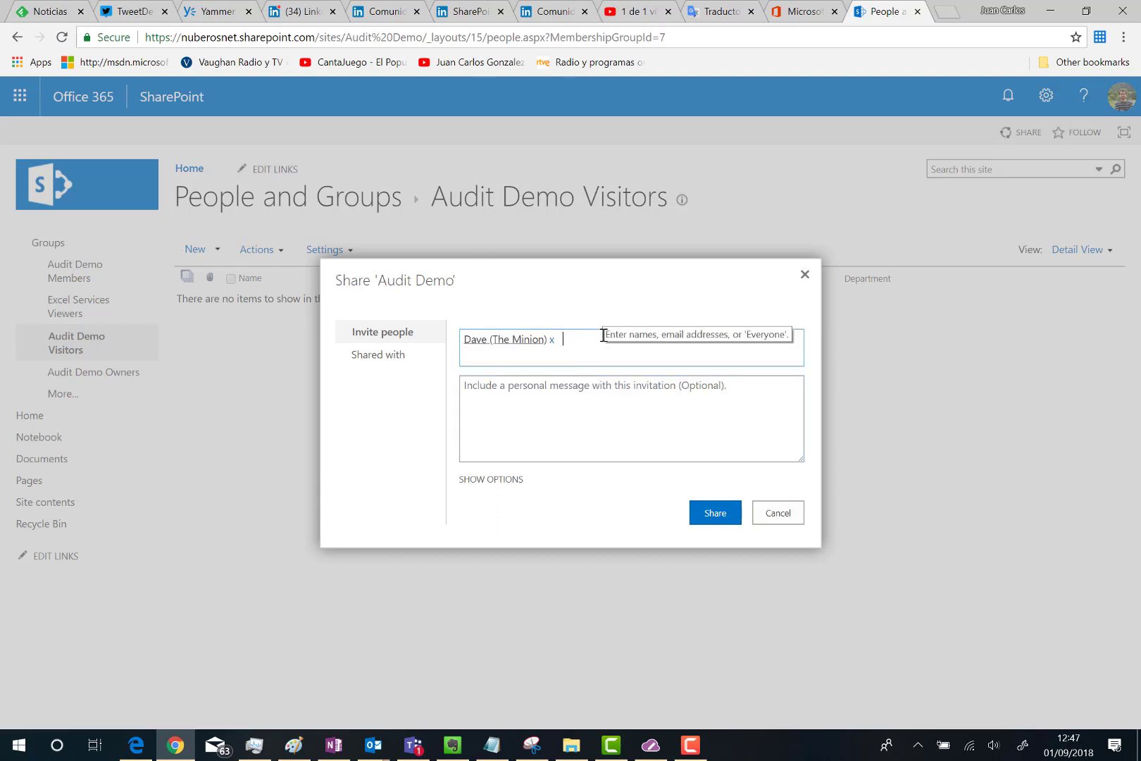
{"action": "type", "text": "ruber"}
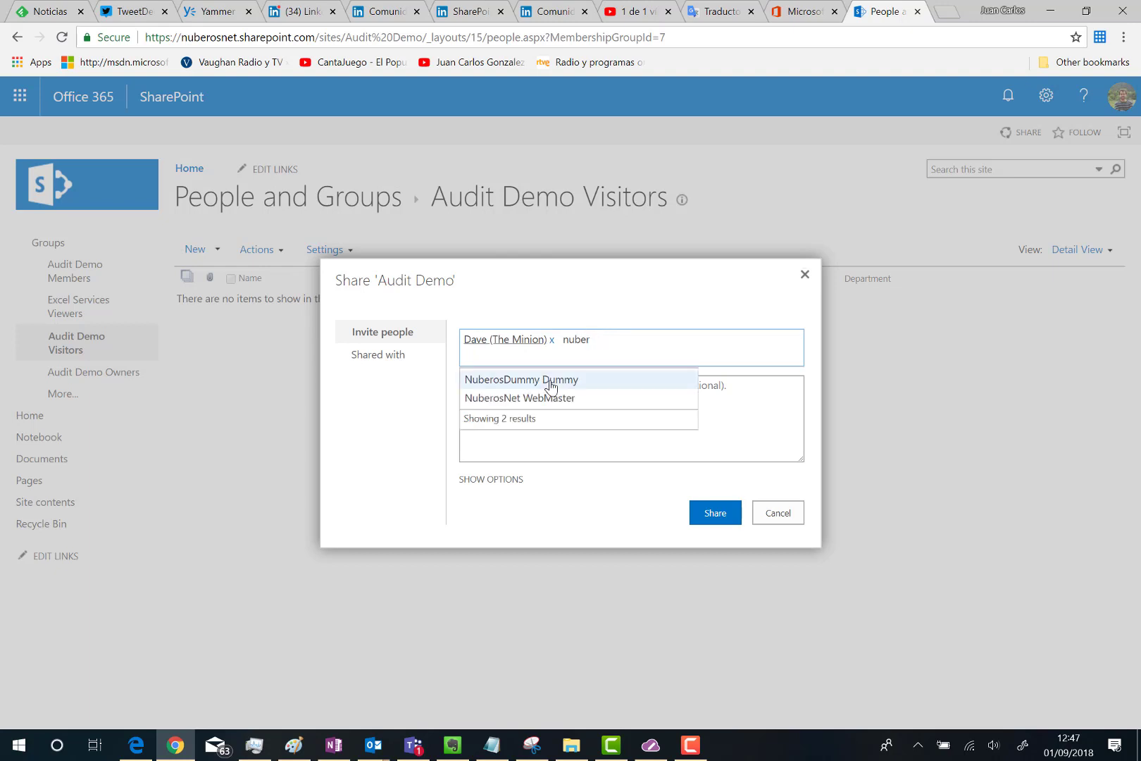
{"action": "left_click", "coordinate": [550, 386]}
{"action": "left_click", "coordinate": [489, 479]}
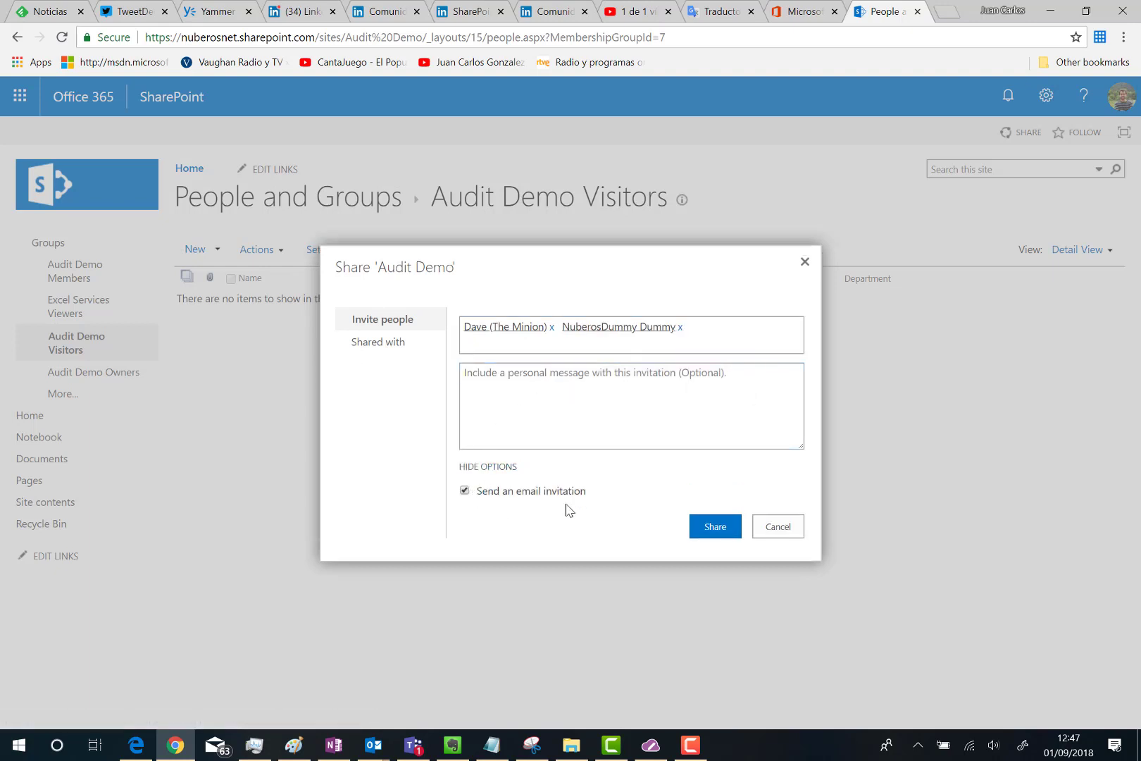
{"action": "left_click", "coordinate": [465, 491]}
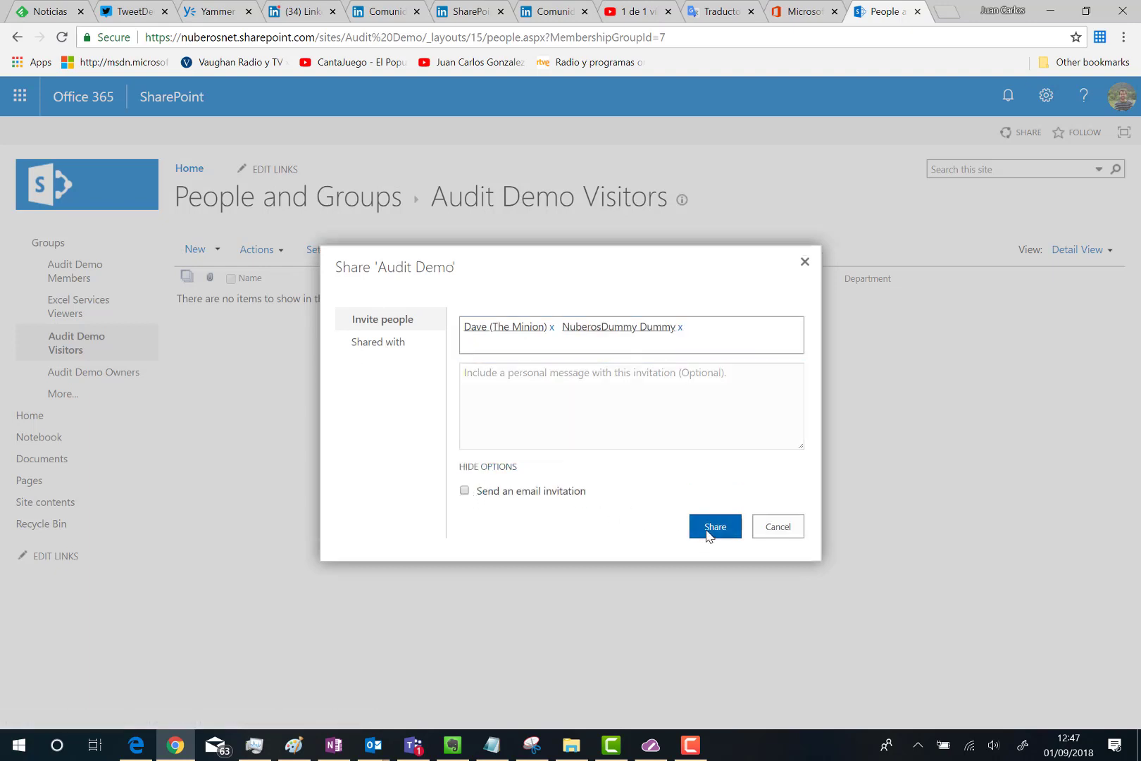
{"action": "left_click", "coordinate": [713, 527]}
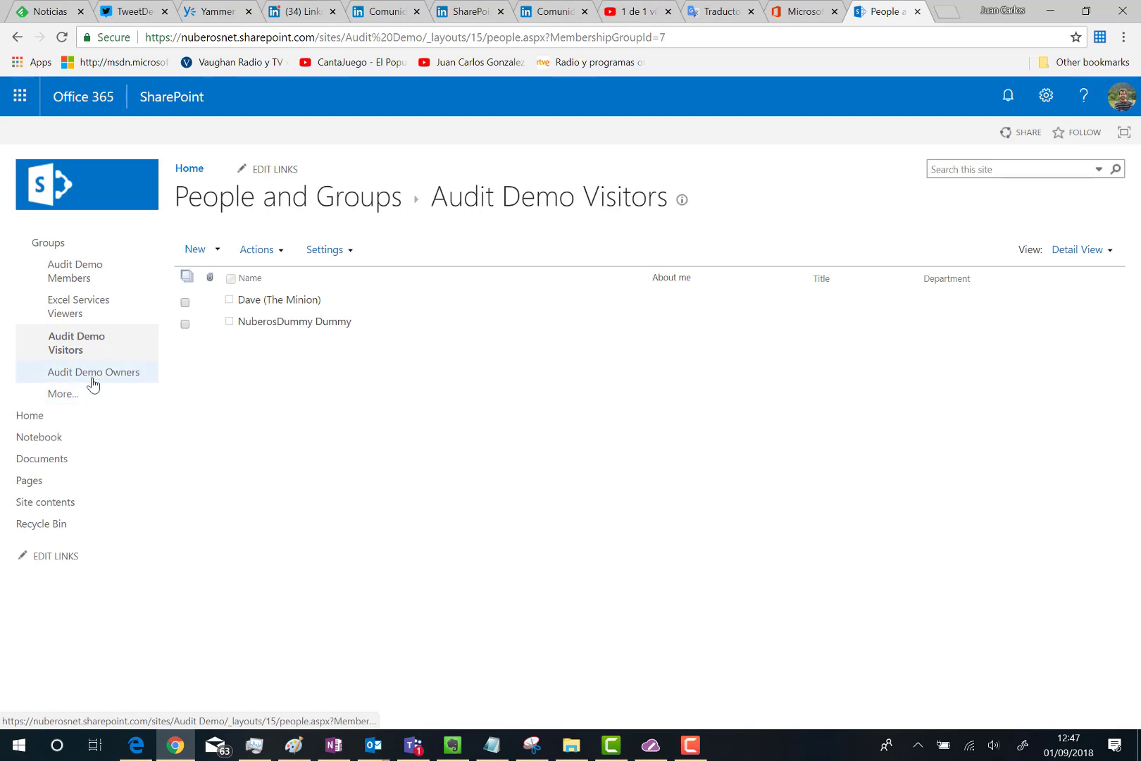
- Add the member's account to the Audit Demo Members group without sending an email invitation
{"action": "left_click", "coordinate": [82, 272]}
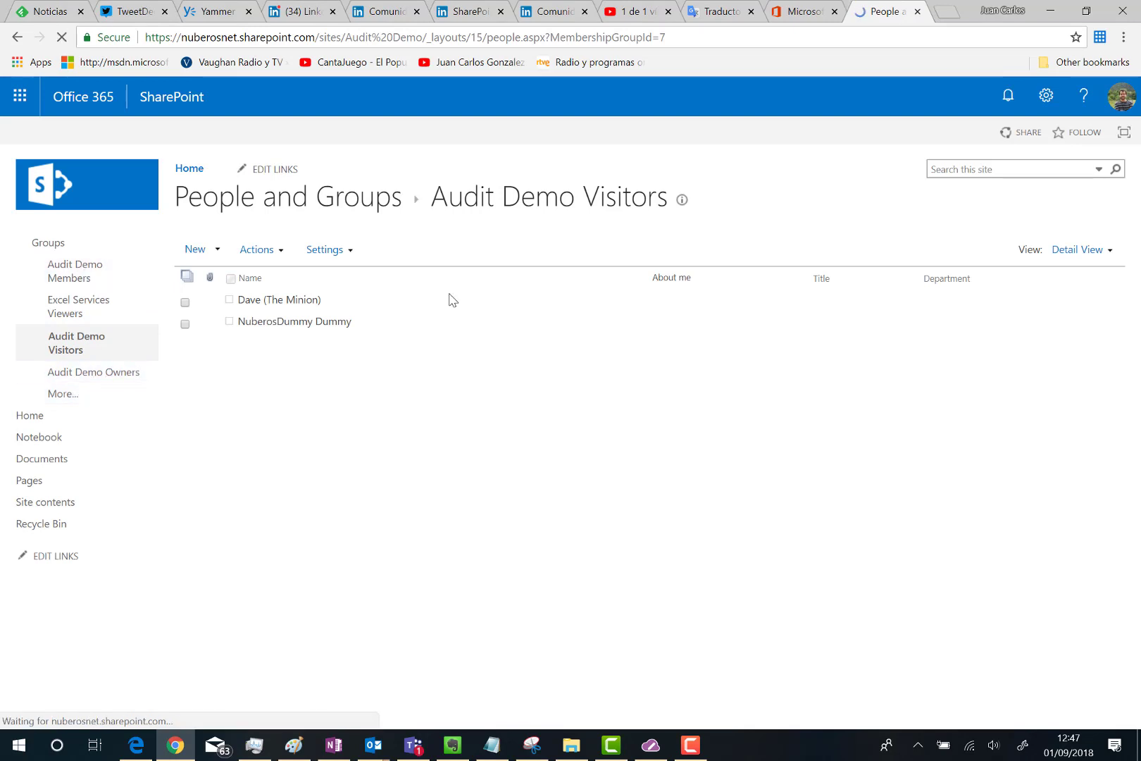
{"action": "left_click", "coordinate": [217, 250]}
{"action": "left_click", "coordinate": [237, 274]}
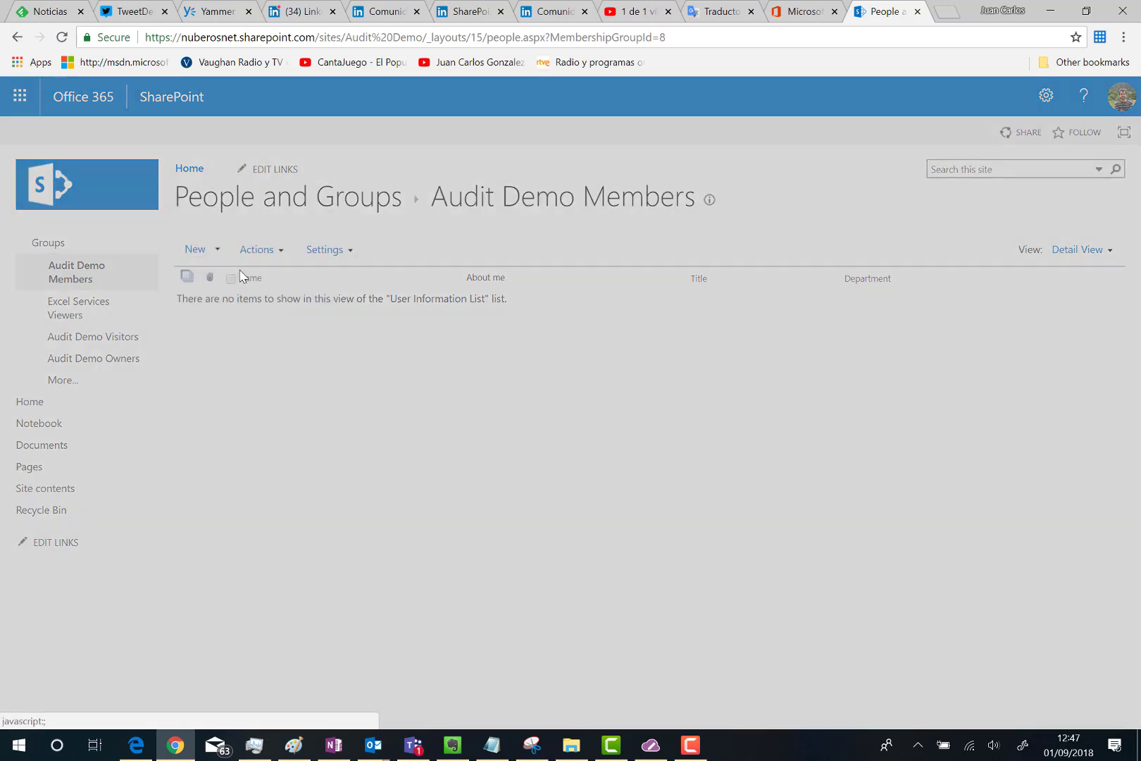
{"action": "type", "text": "alex"}
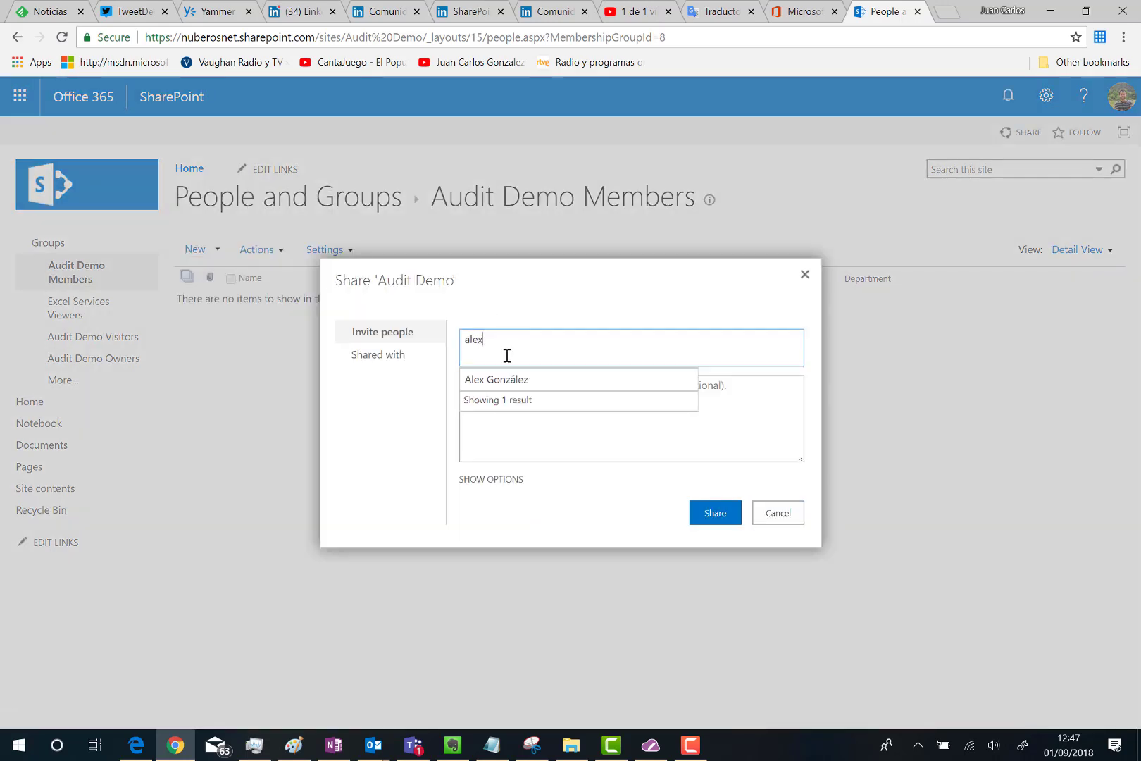
{"action": "left_click", "coordinate": [504, 381]}
{"action": "left_click", "coordinate": [512, 423]}
{"action": "left_click", "coordinate": [506, 479]}
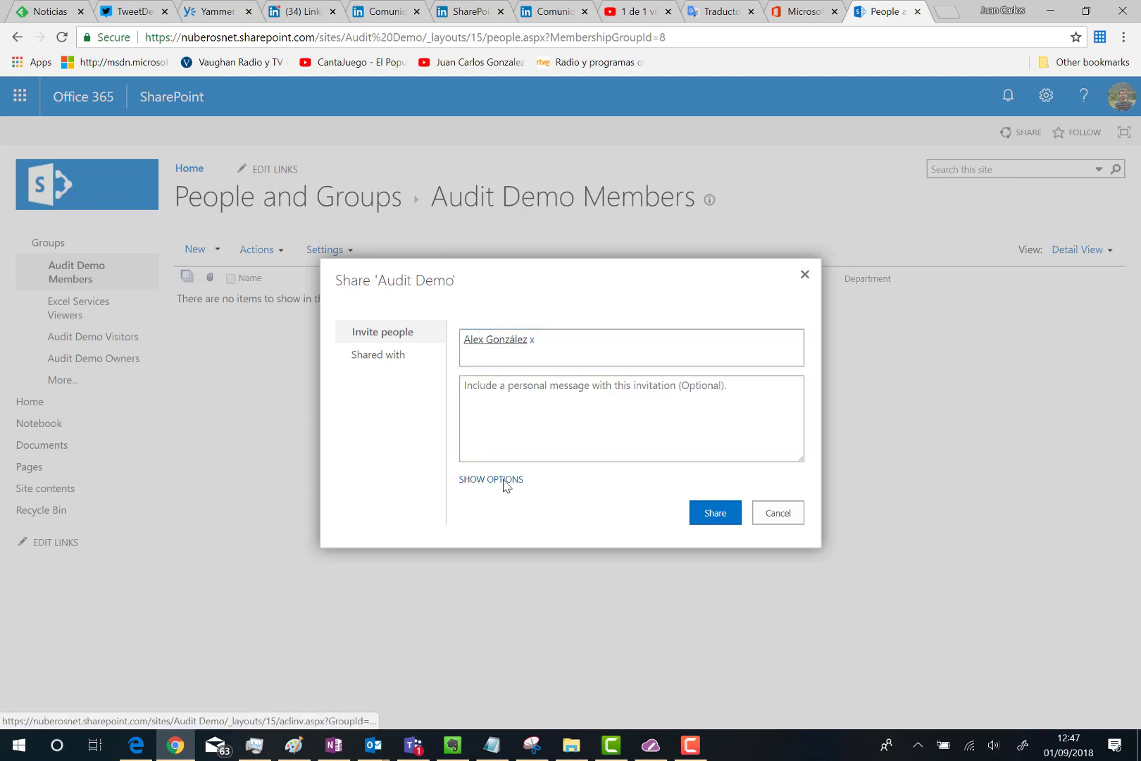
{"action": "left_click", "coordinate": [526, 494]}
{"action": "left_click", "coordinate": [720, 532]}
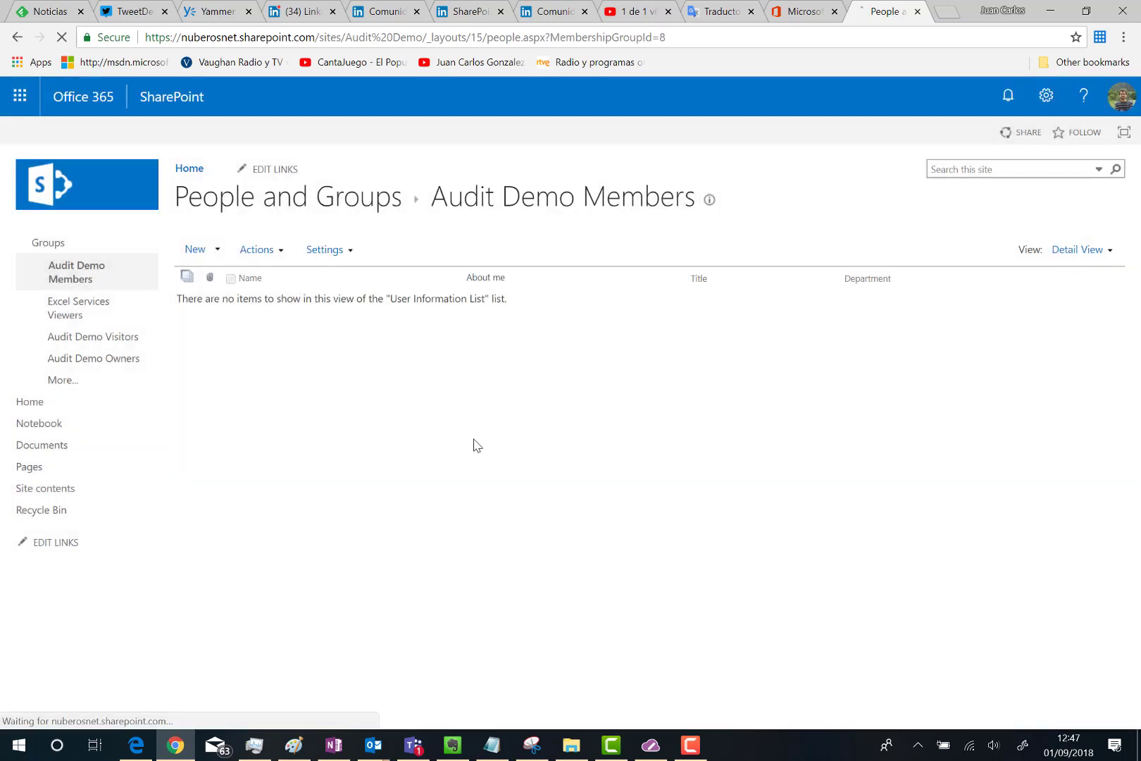
- Add the owner's account to the Audit Demo Owners group without sending an email invitation
{"action": "left_click", "coordinate": [115, 372]}
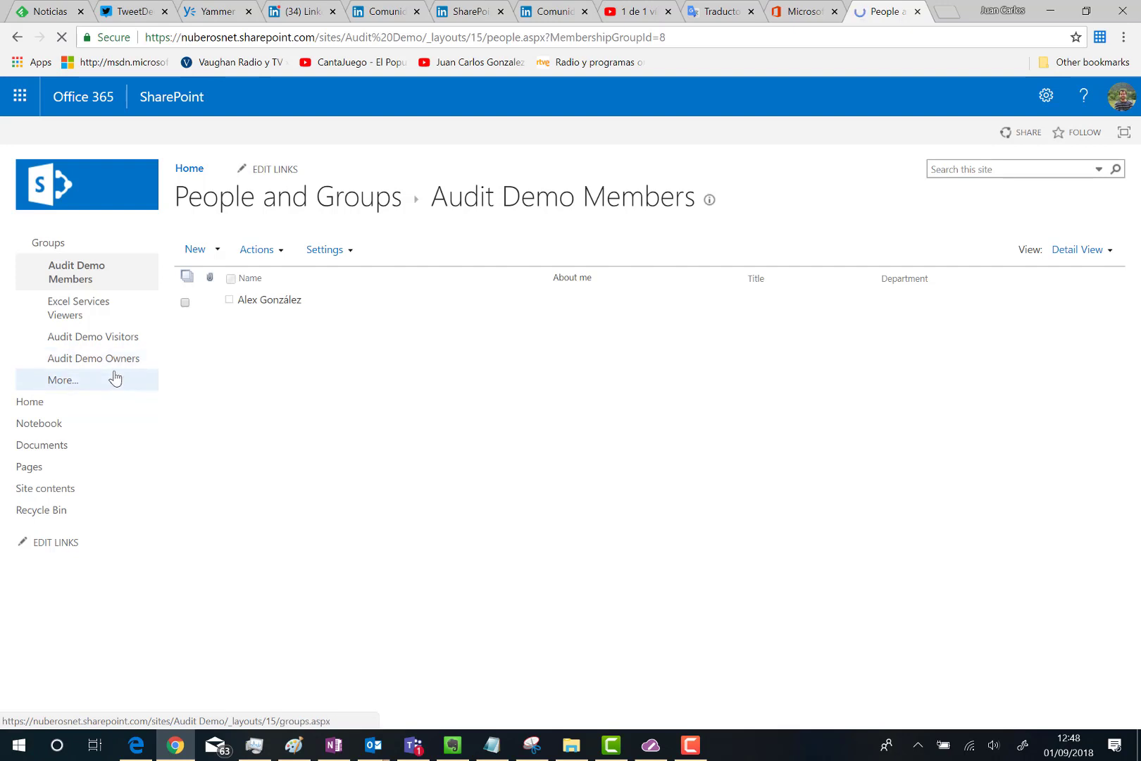
{"action": "left_click", "coordinate": [219, 251]}
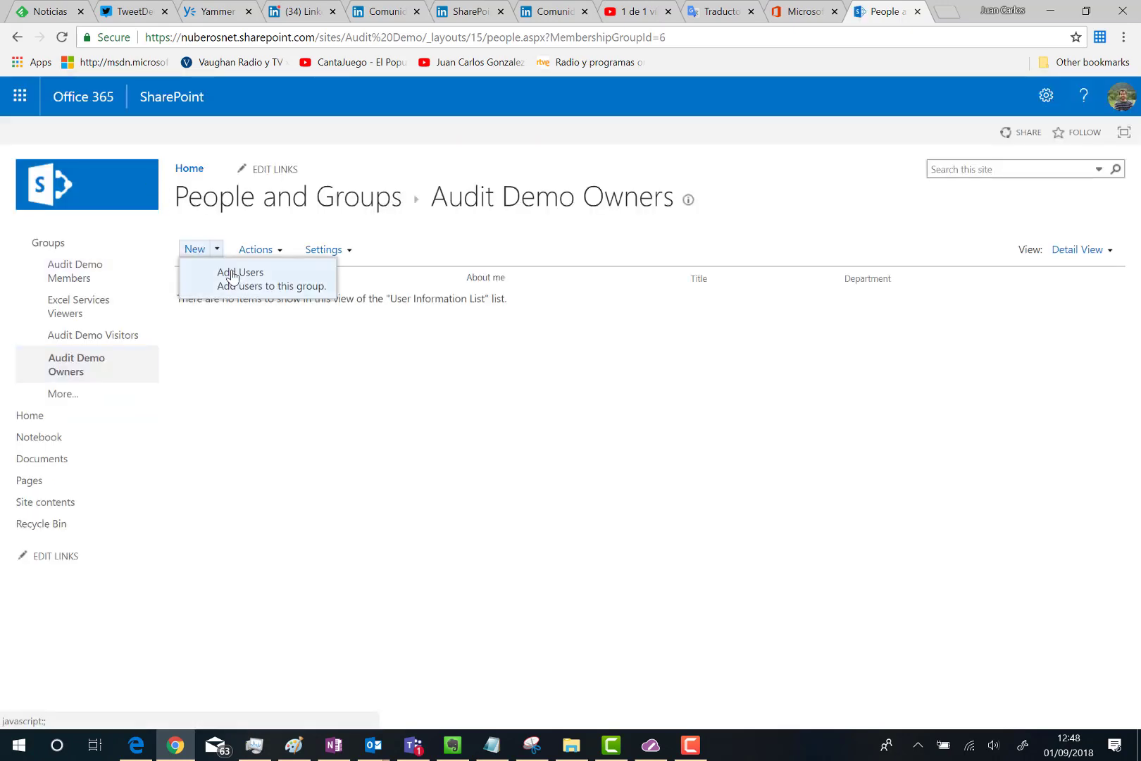
{"action": "left_click", "coordinate": [243, 276]}
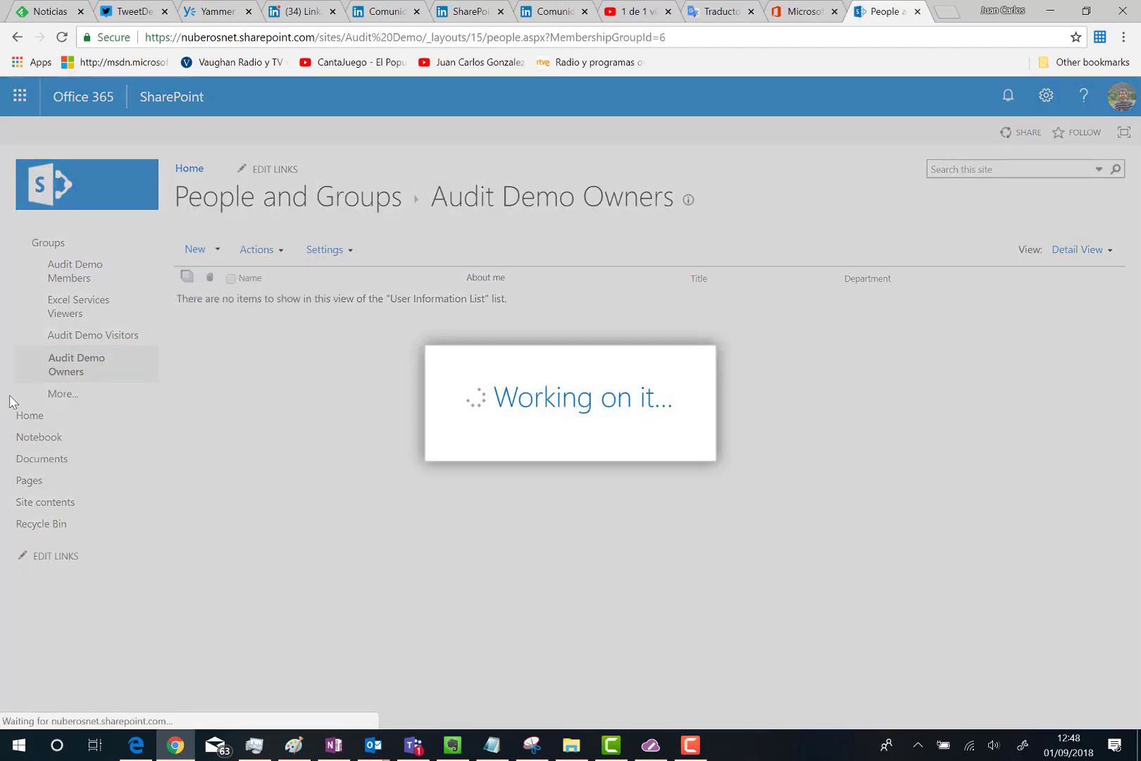
{"action": "left_click", "coordinate": [571, 354]}
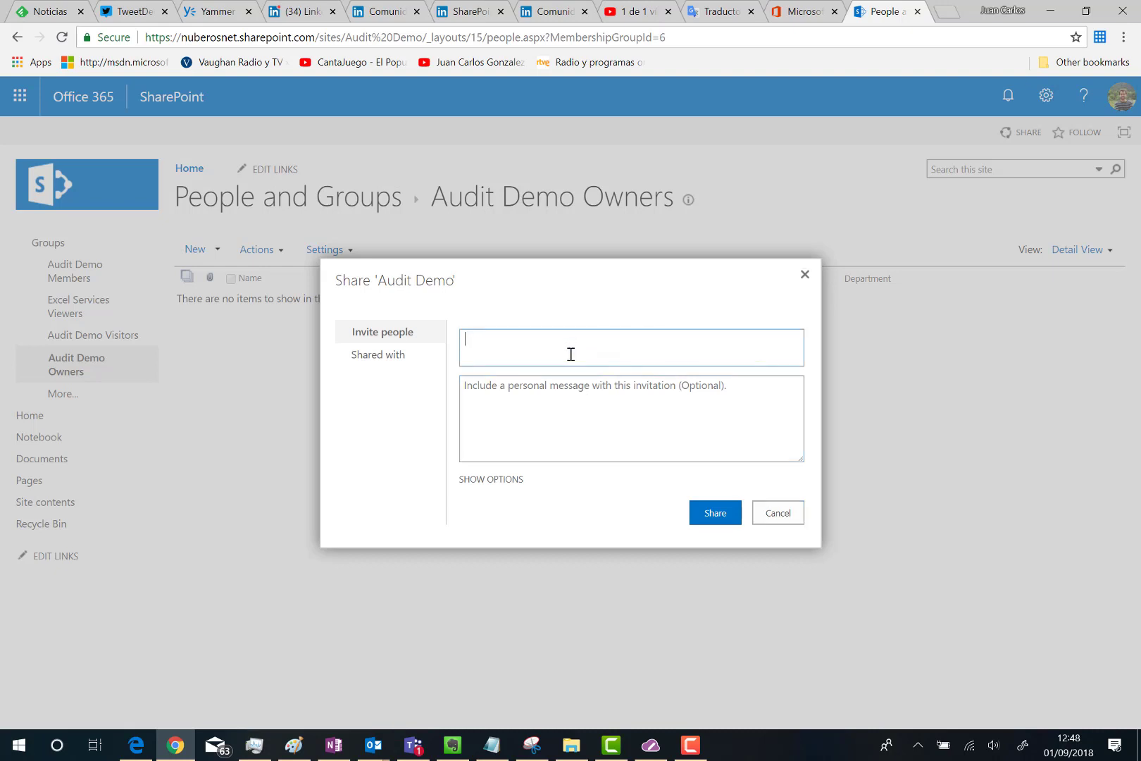
{"action": "type", "text": "gust"}
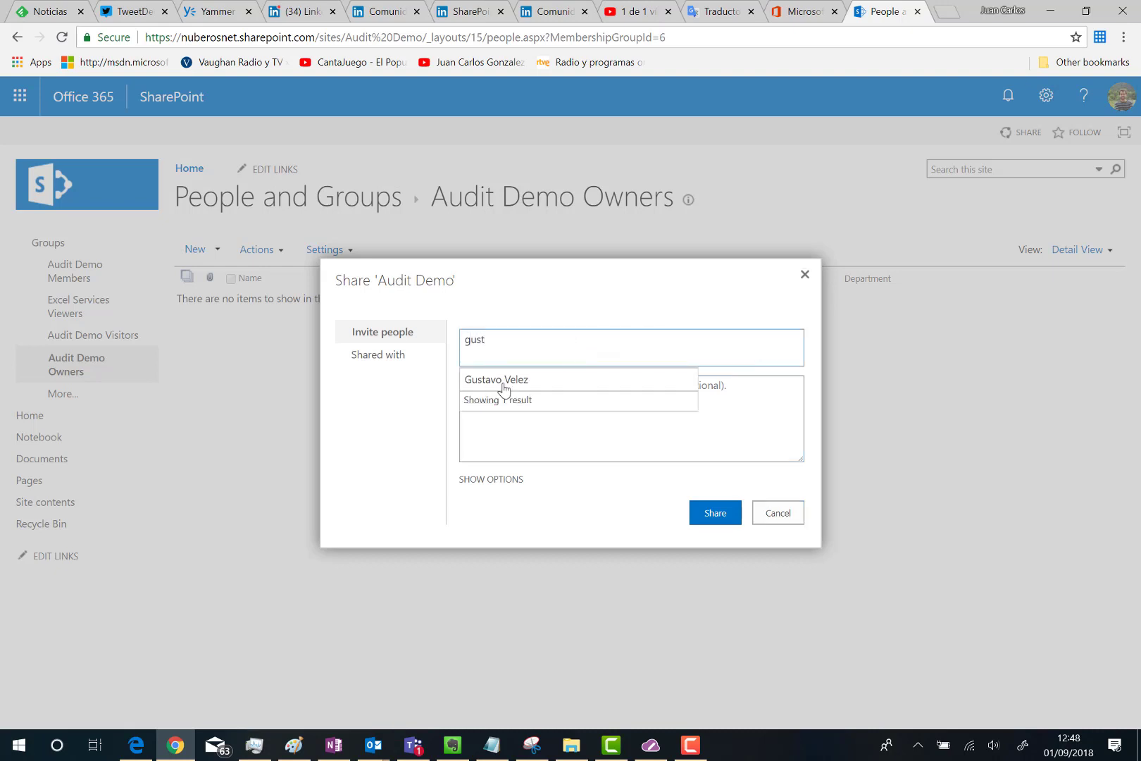
{"action": "left_click", "coordinate": [479, 384]}
{"action": "left_click", "coordinate": [506, 480]}
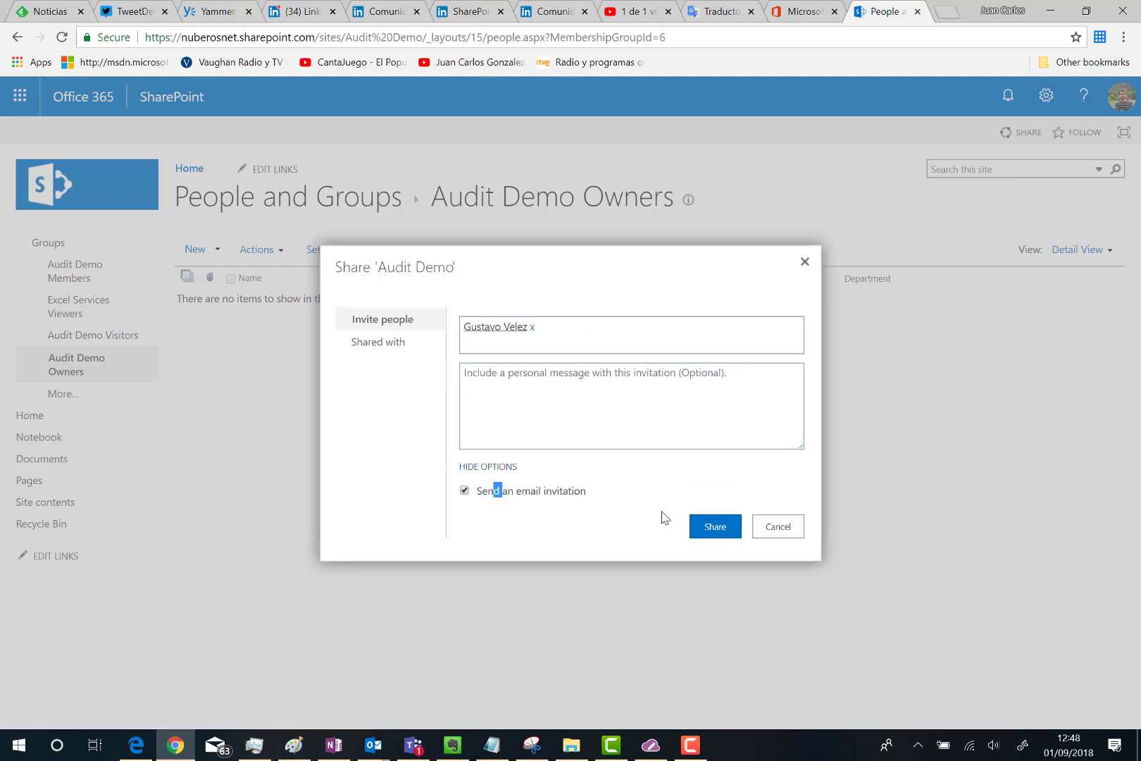
{"action": "left_click", "coordinate": [560, 493]}
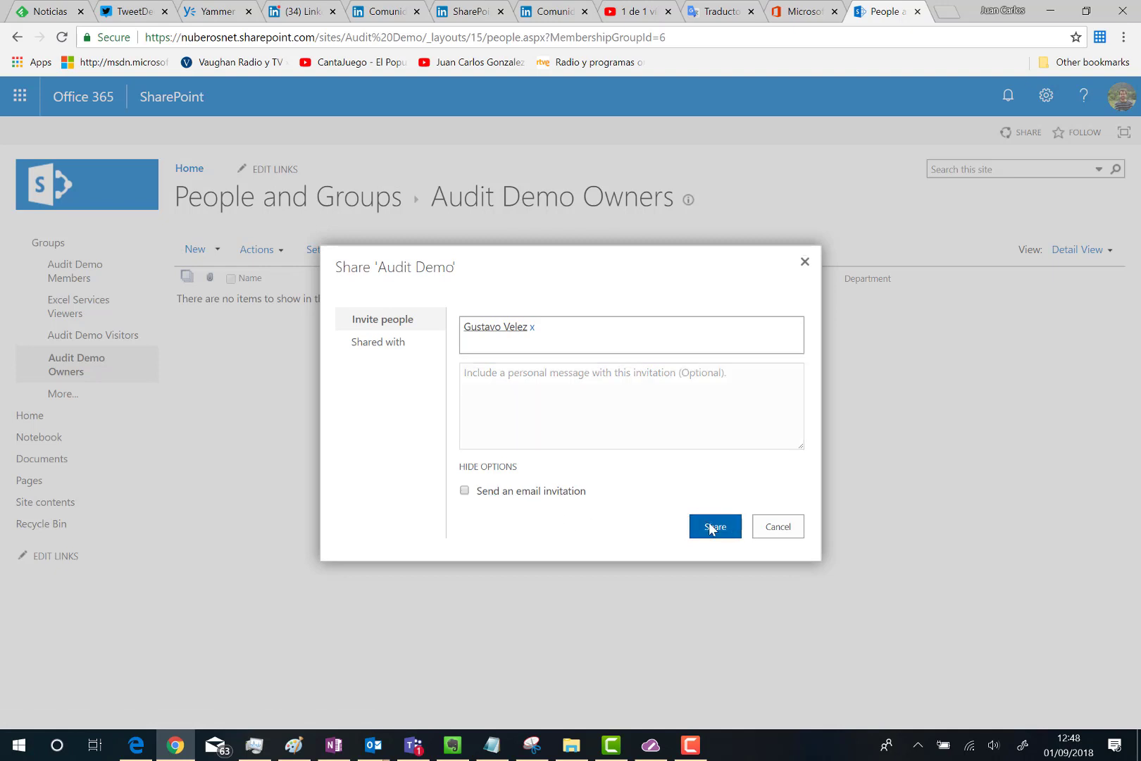
{"action": "left_click", "coordinate": [713, 526]}
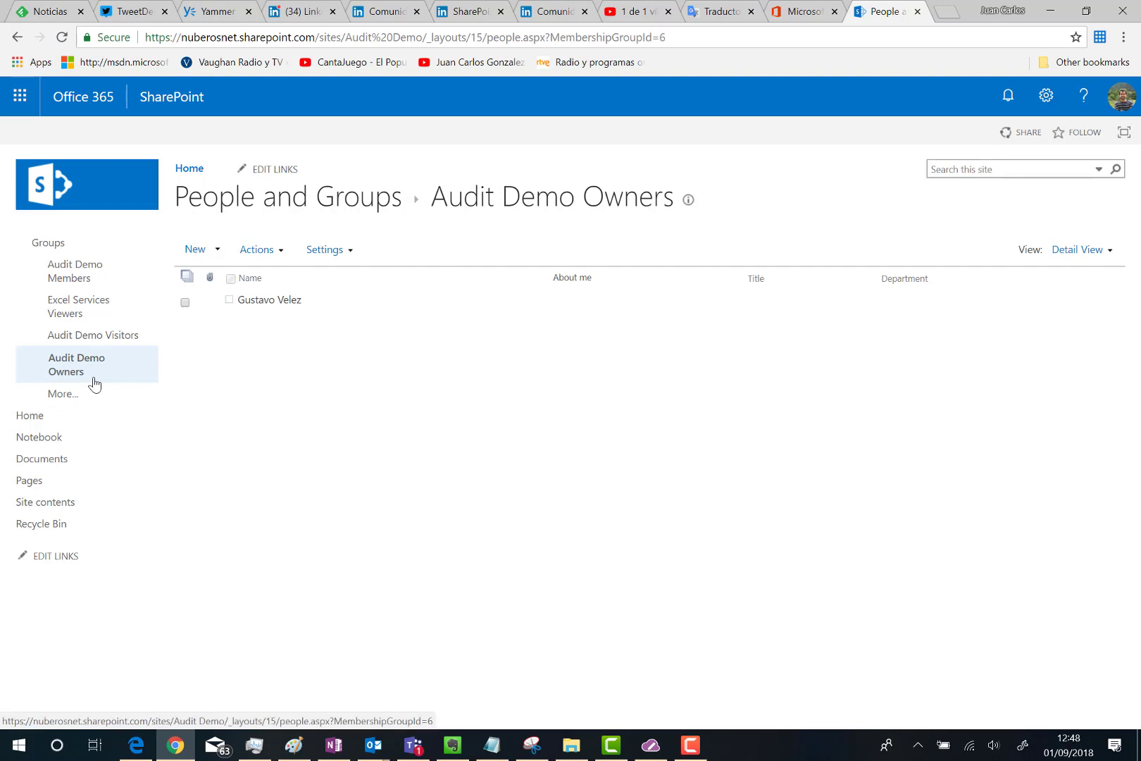
- Start connecting the site to a new Office 365 Group and name the group Audit Group
{"action": "left_click", "coordinate": [1046, 102]}
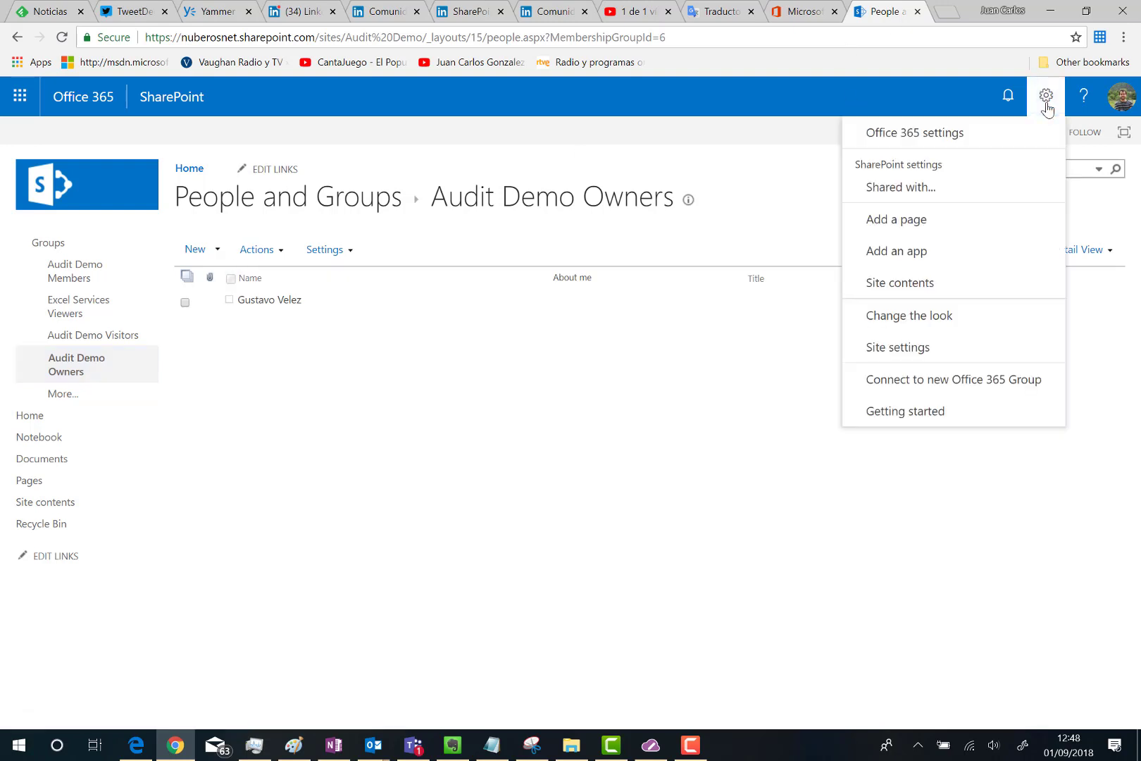
{"action": "left_click", "coordinate": [979, 381]}
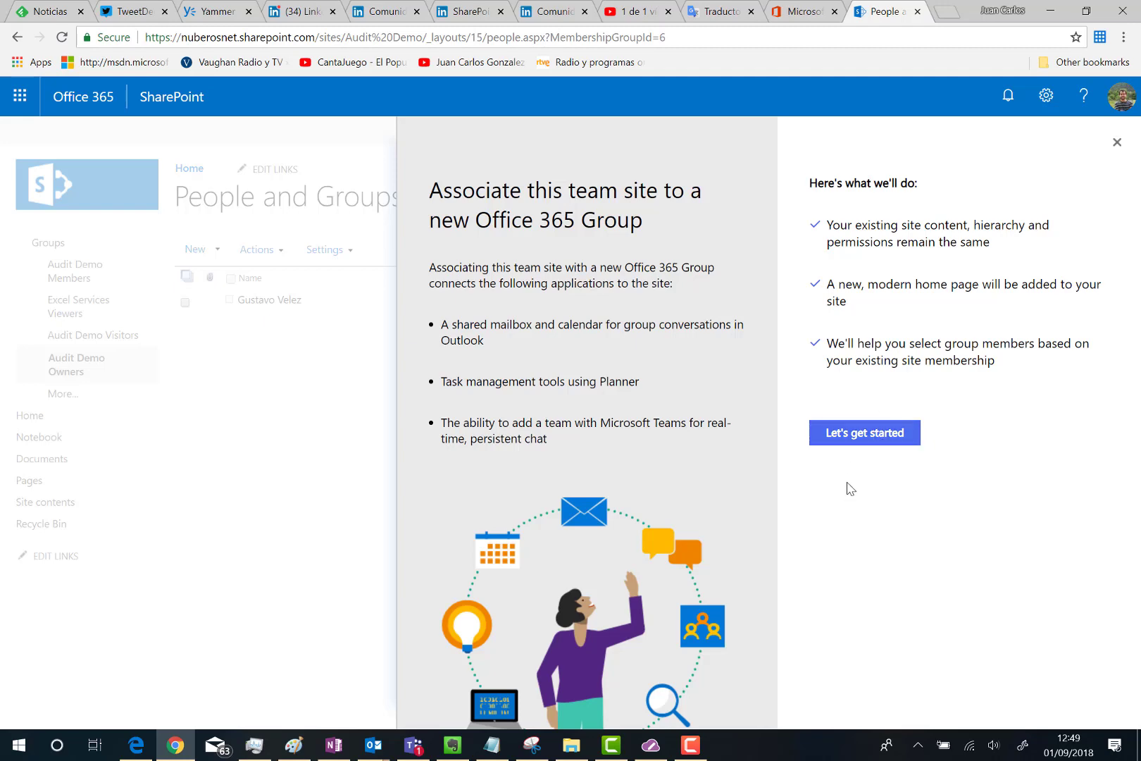
{"action": "left_click", "coordinate": [860, 438]}
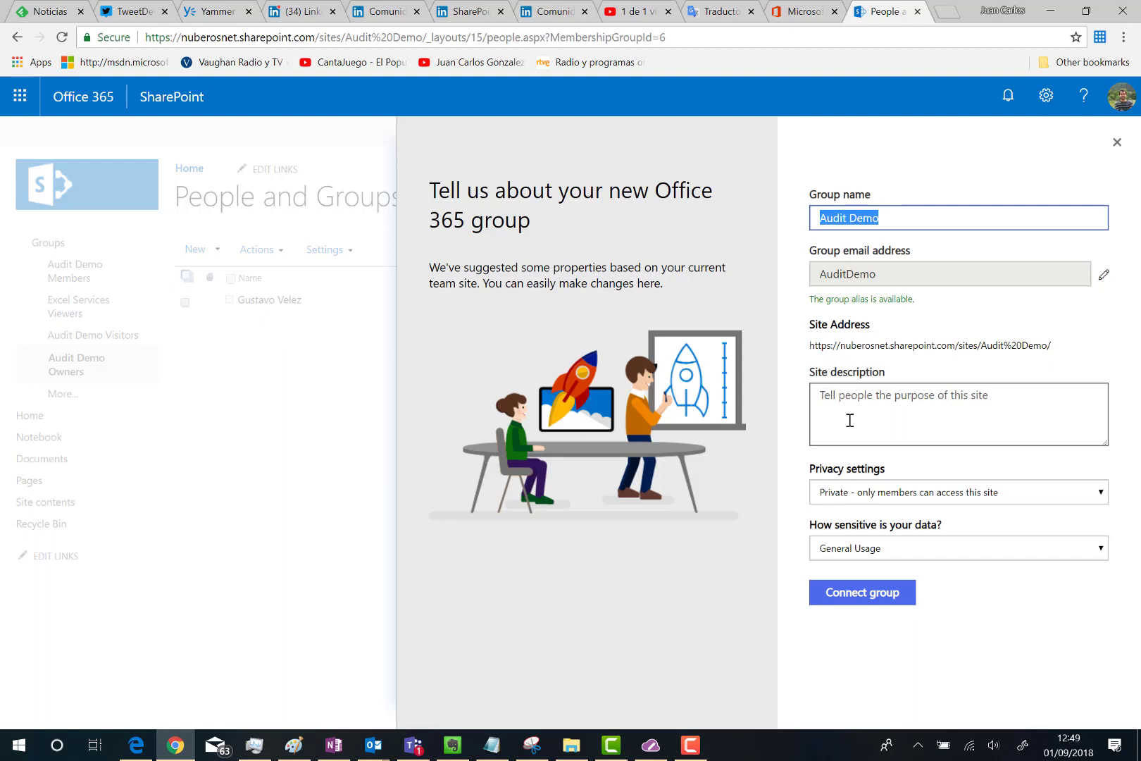
{"action": "type", "text": "Audit"}
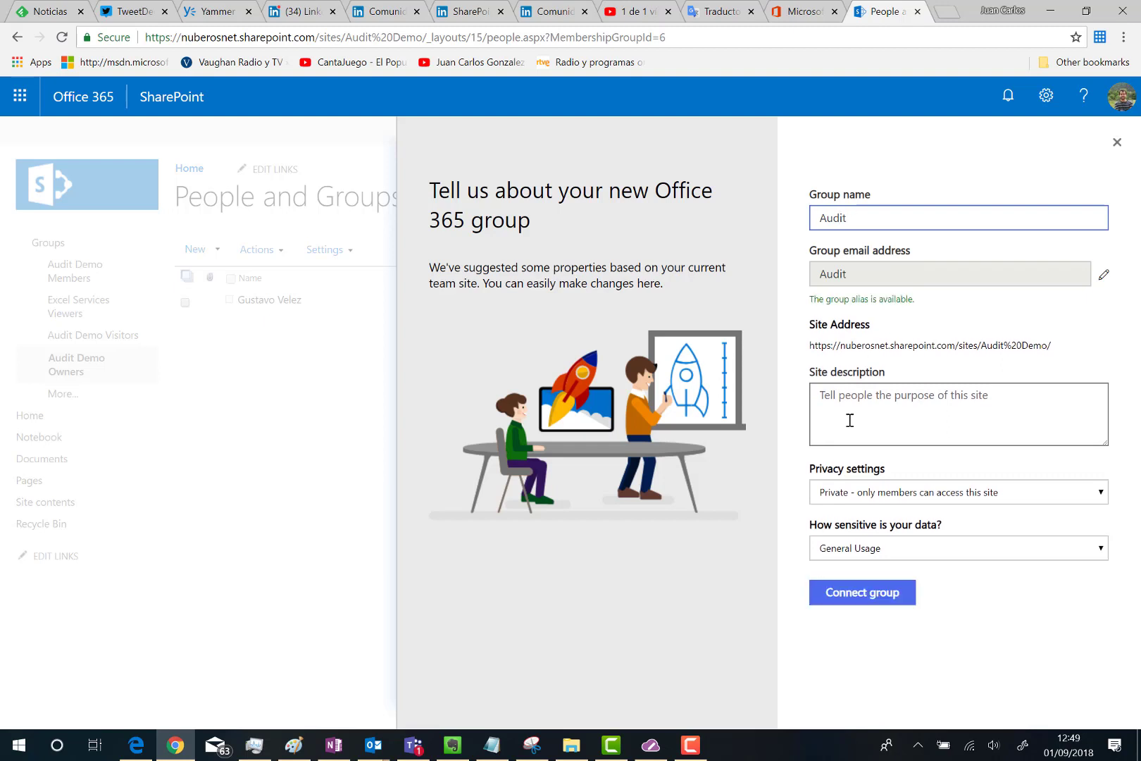
{"action": "type", "text": " Group"}
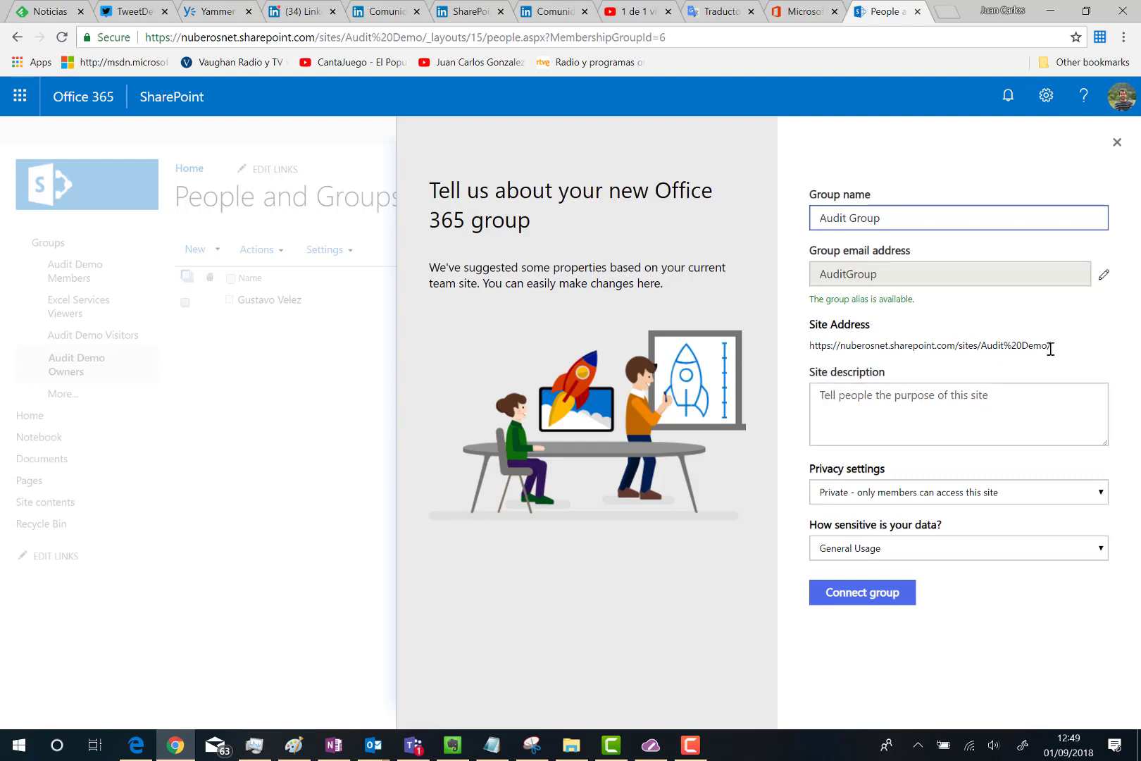
- Connect the group with private access and General Usage sensitivity, and finish with the suggested owner and member
{"action": "left_click_drag", "start_coordinate": [1053, 346], "coordinate": [793, 350]}
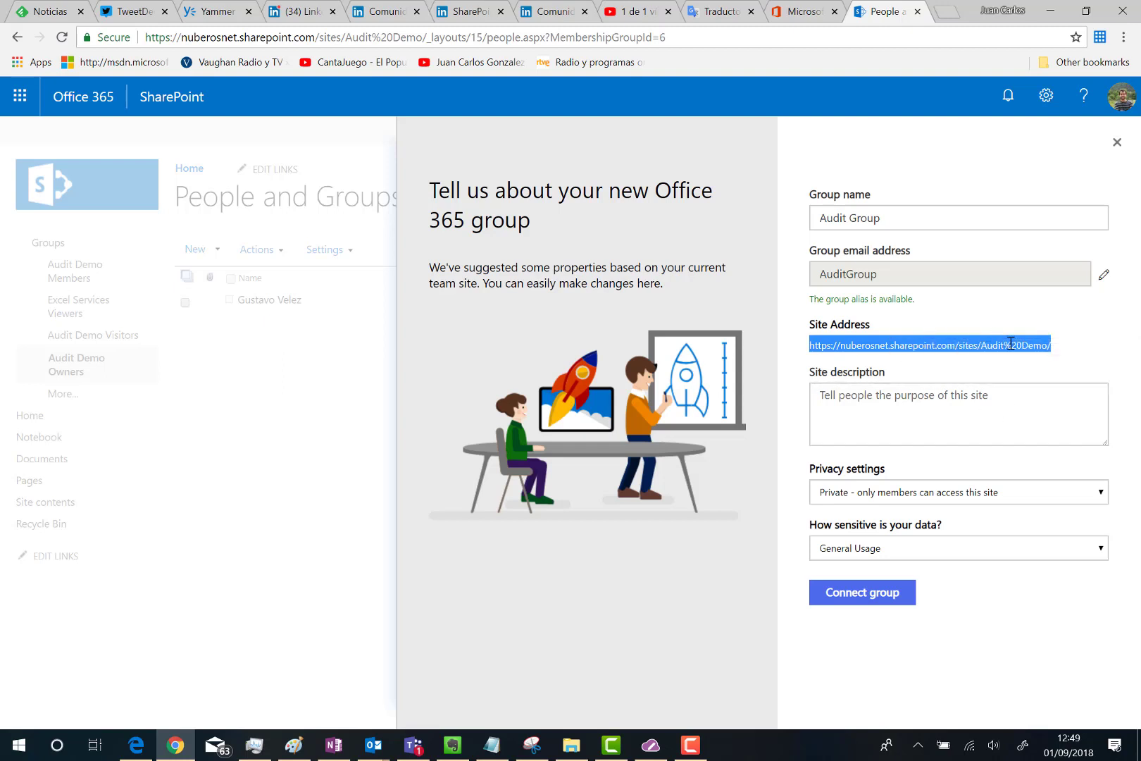
{"action": "left_click", "coordinate": [864, 406]}
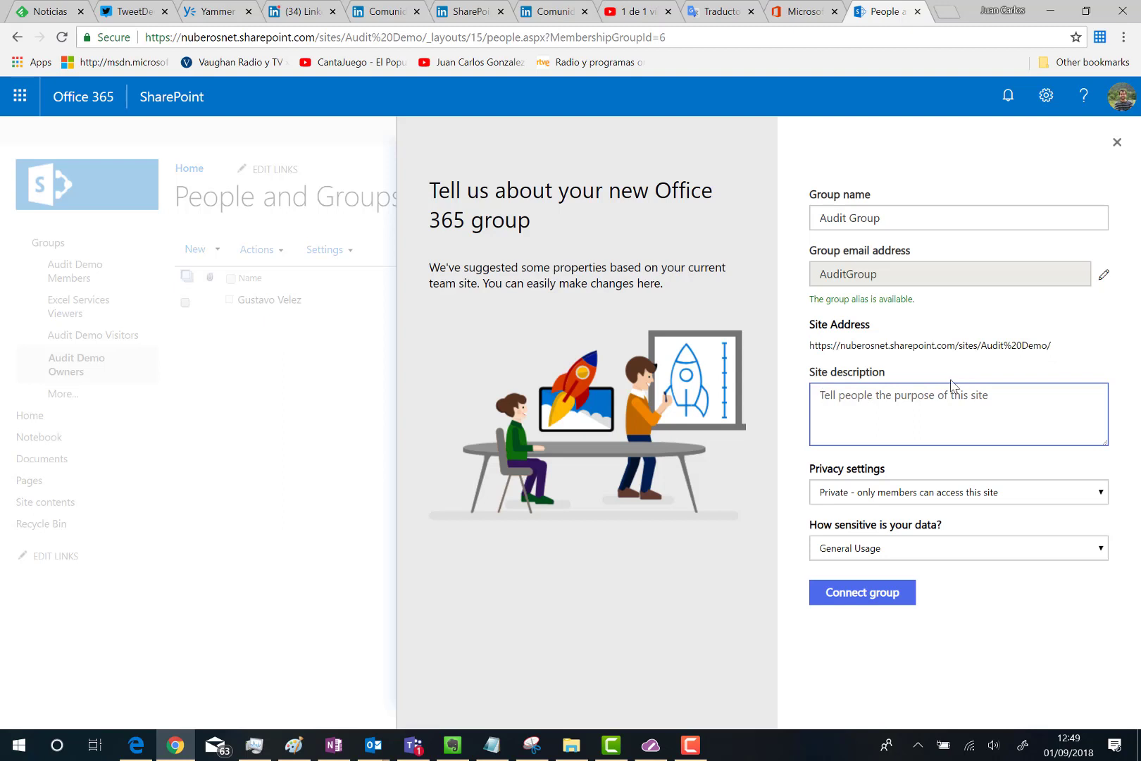
{"action": "left_click", "coordinate": [884, 556]}
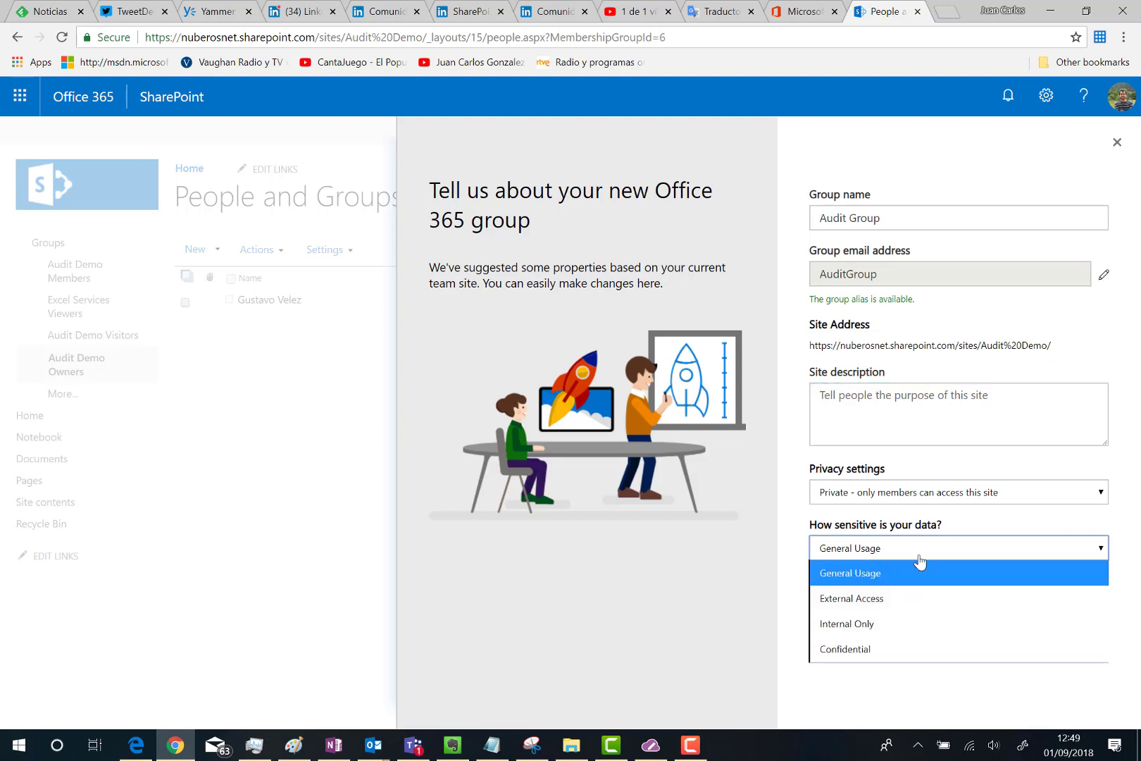
{"action": "left_click", "coordinate": [780, 680]}
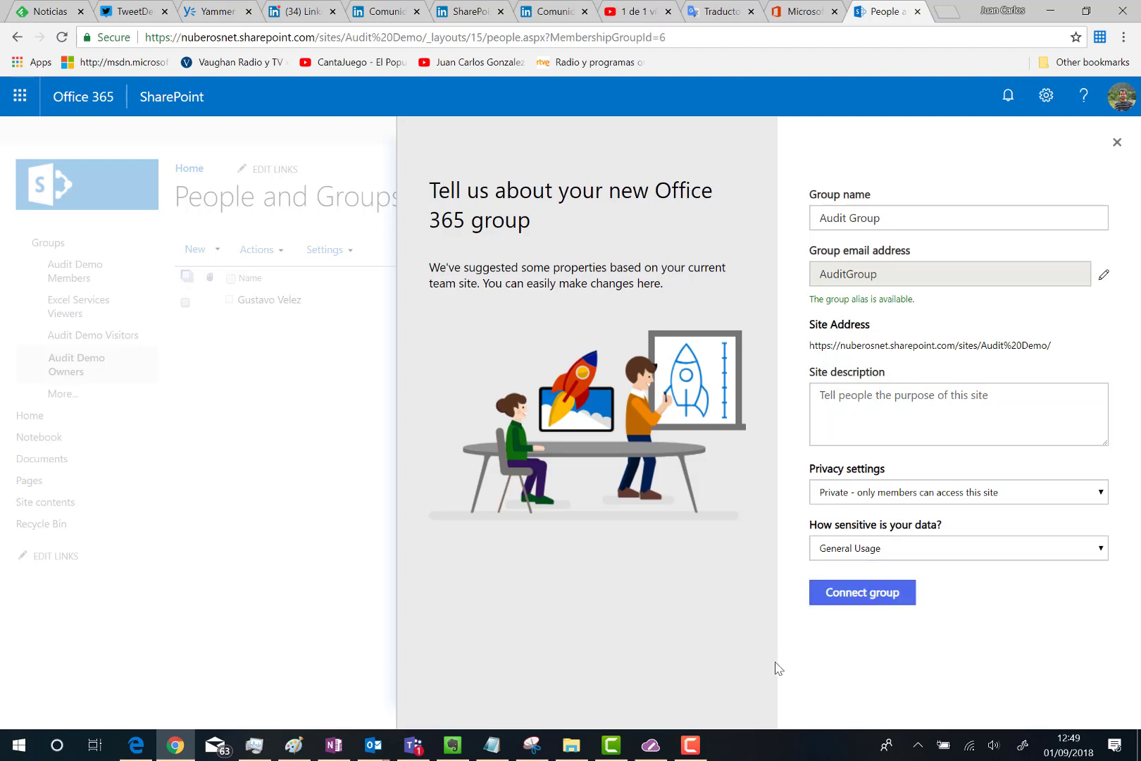
{"action": "left_click", "coordinate": [863, 593]}
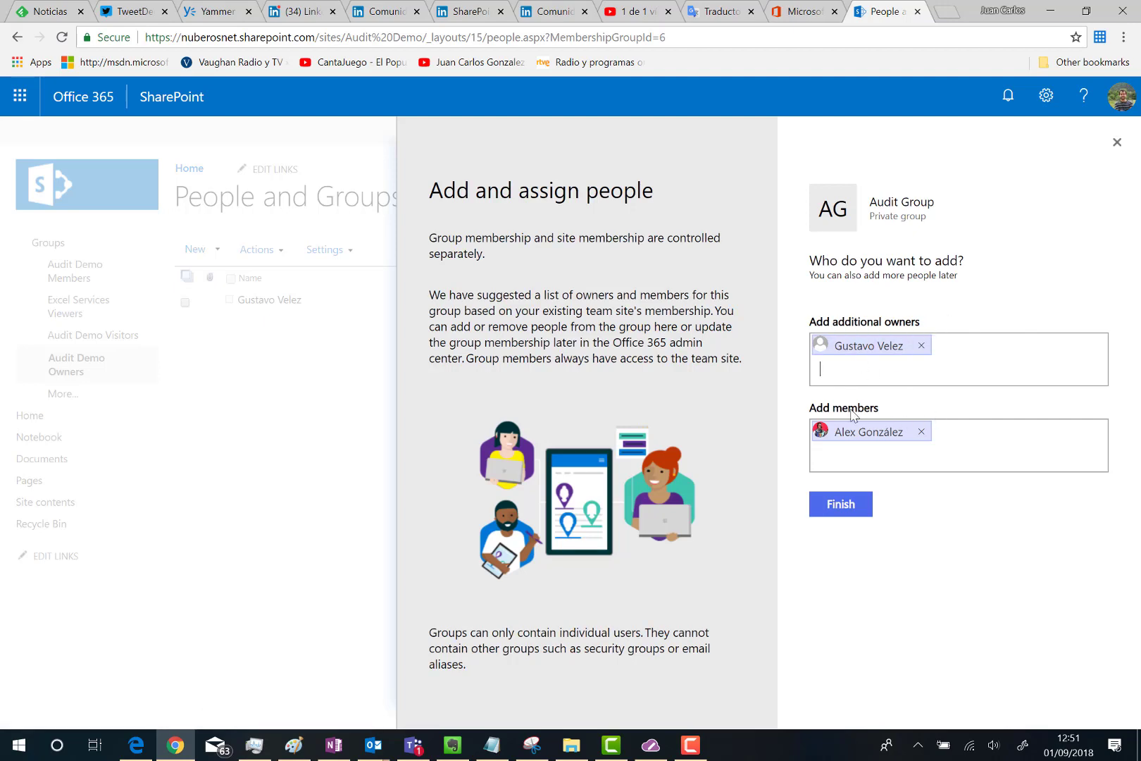
{"action": "left_click", "coordinate": [841, 511]}
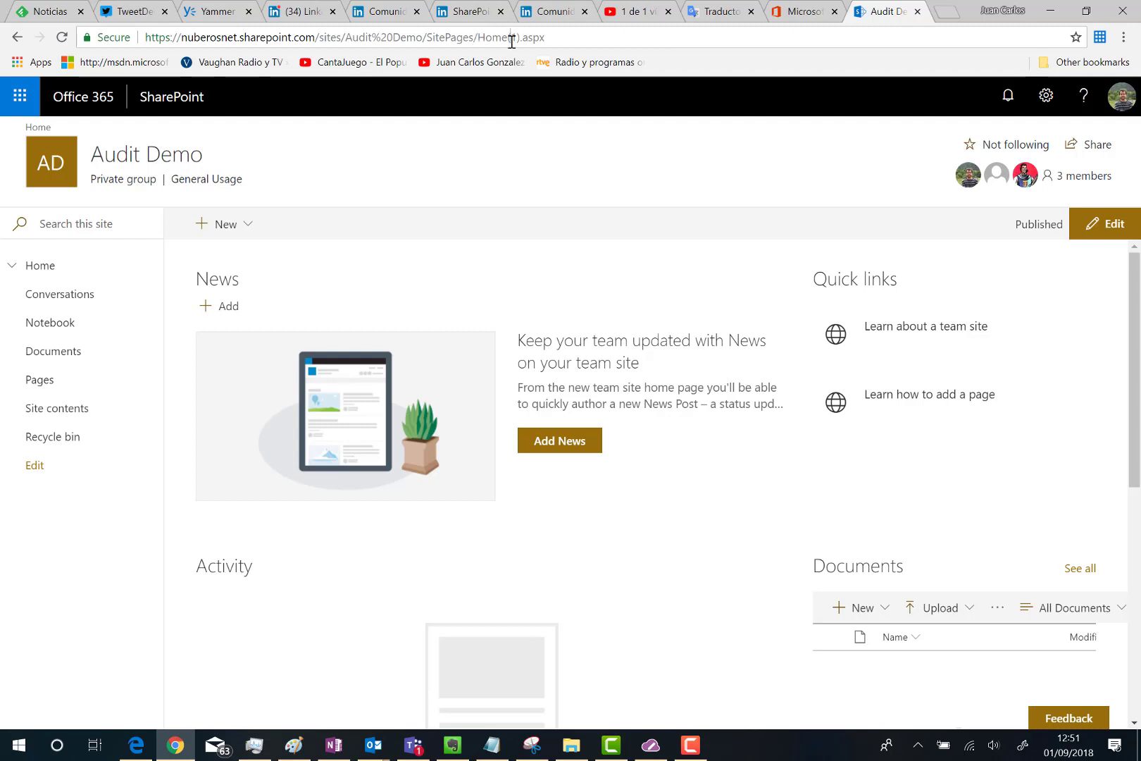
- Check the new home page's file name in the address and the link nested beneath Home in the site navigation
{"action": "left_click_drag", "start_coordinate": [509, 41], "coordinate": [550, 39]}
{"action": "left_click", "coordinate": [566, 43]}
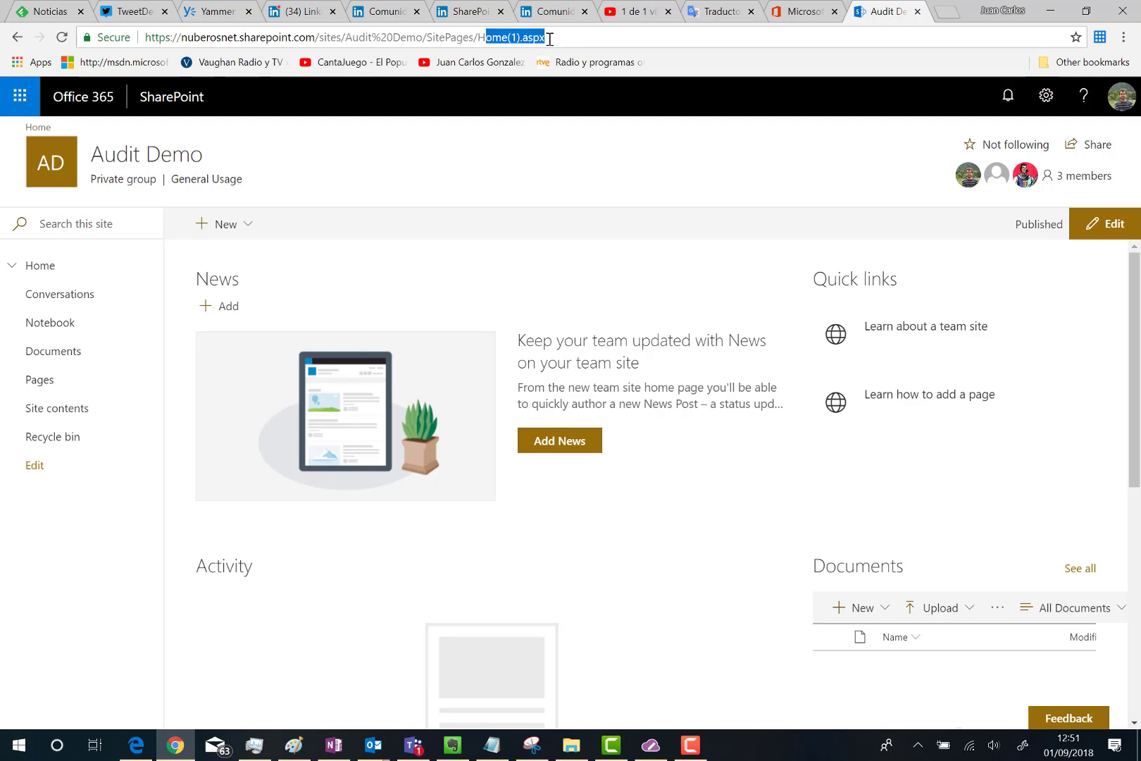
{"action": "left_click", "coordinate": [15, 266]}
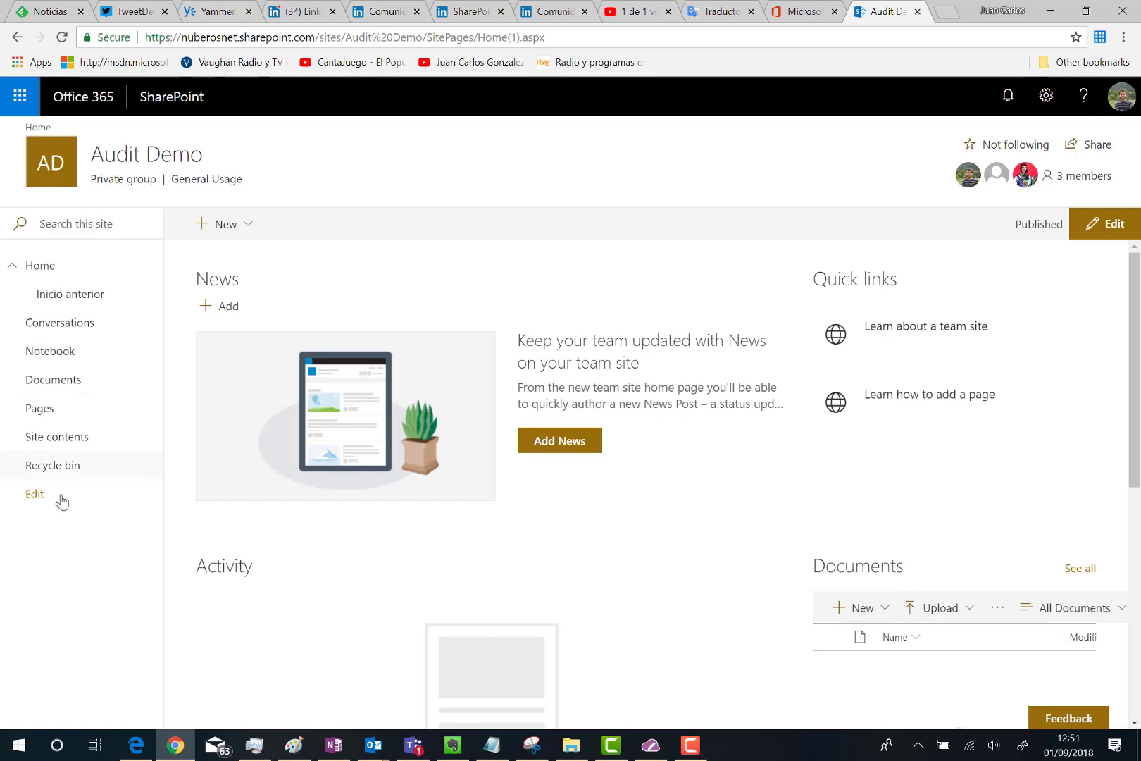
{"action": "left_click", "coordinate": [13, 267]}
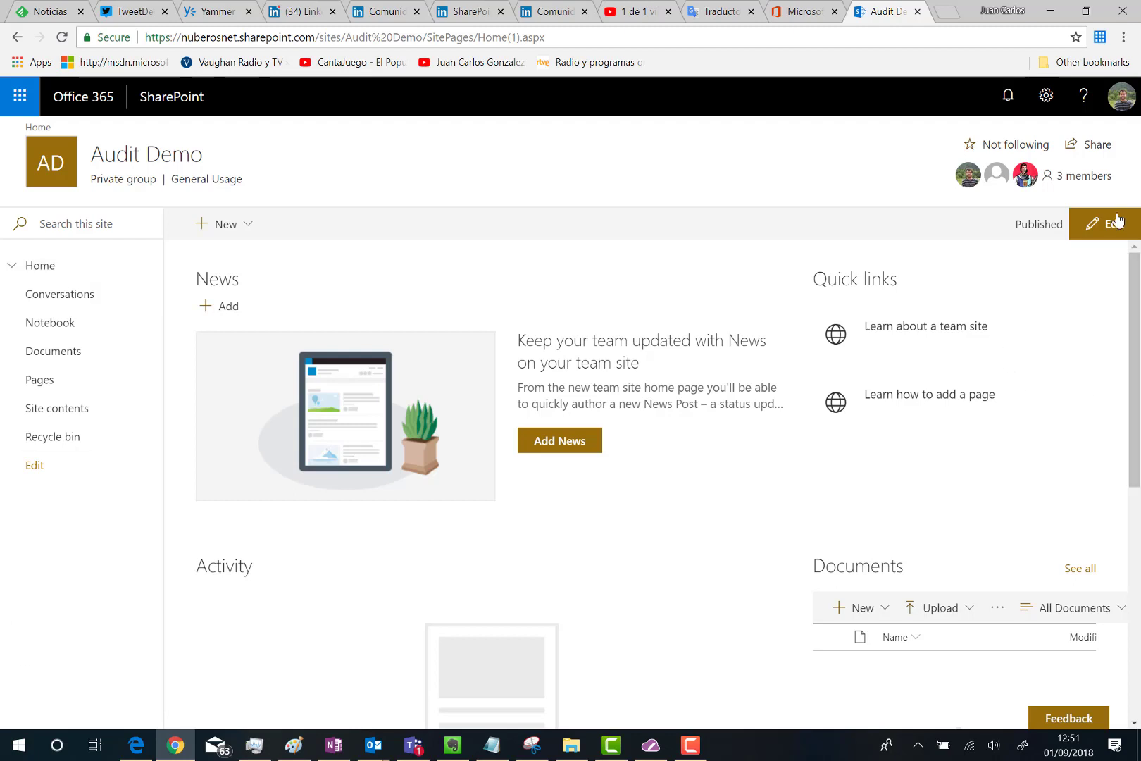
- Review the group's membership list with its owners and members, and view the form for adding members without adding anyone
{"action": "left_click", "coordinate": [1074, 176]}
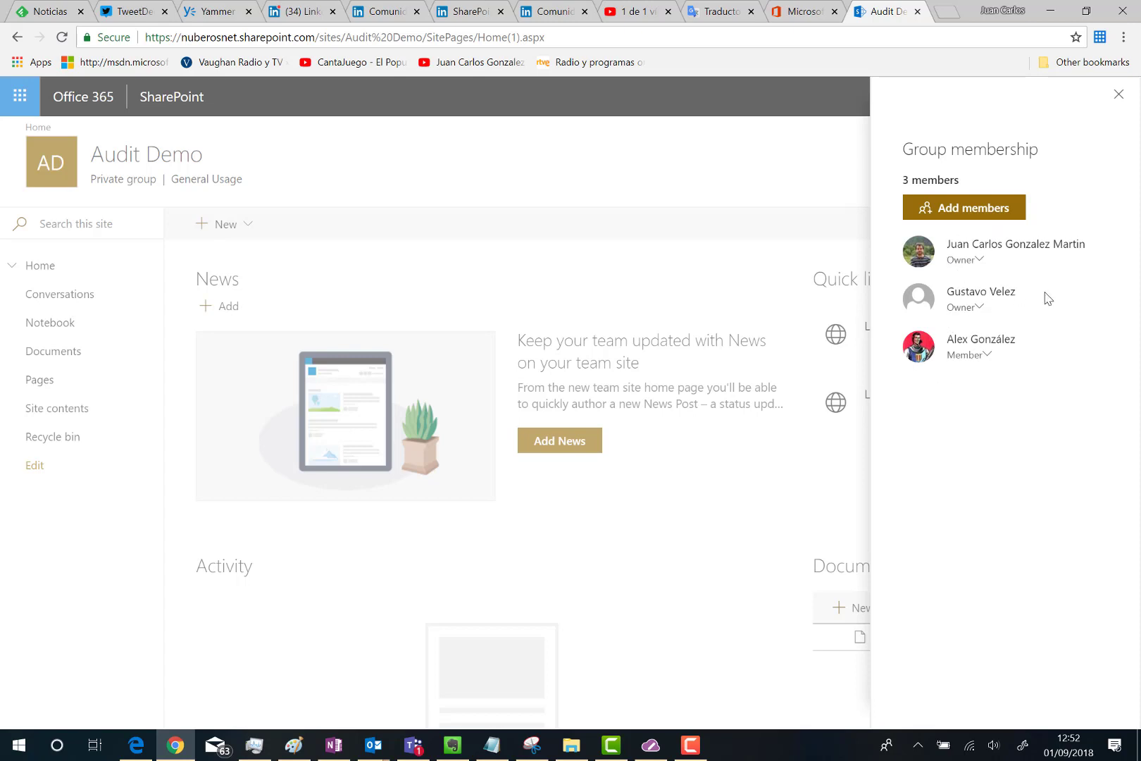
{"action": "triple_click", "coordinate": [948, 291]}
{"action": "left_click_drag", "start_coordinate": [1068, 366], "coordinate": [947, 336]}
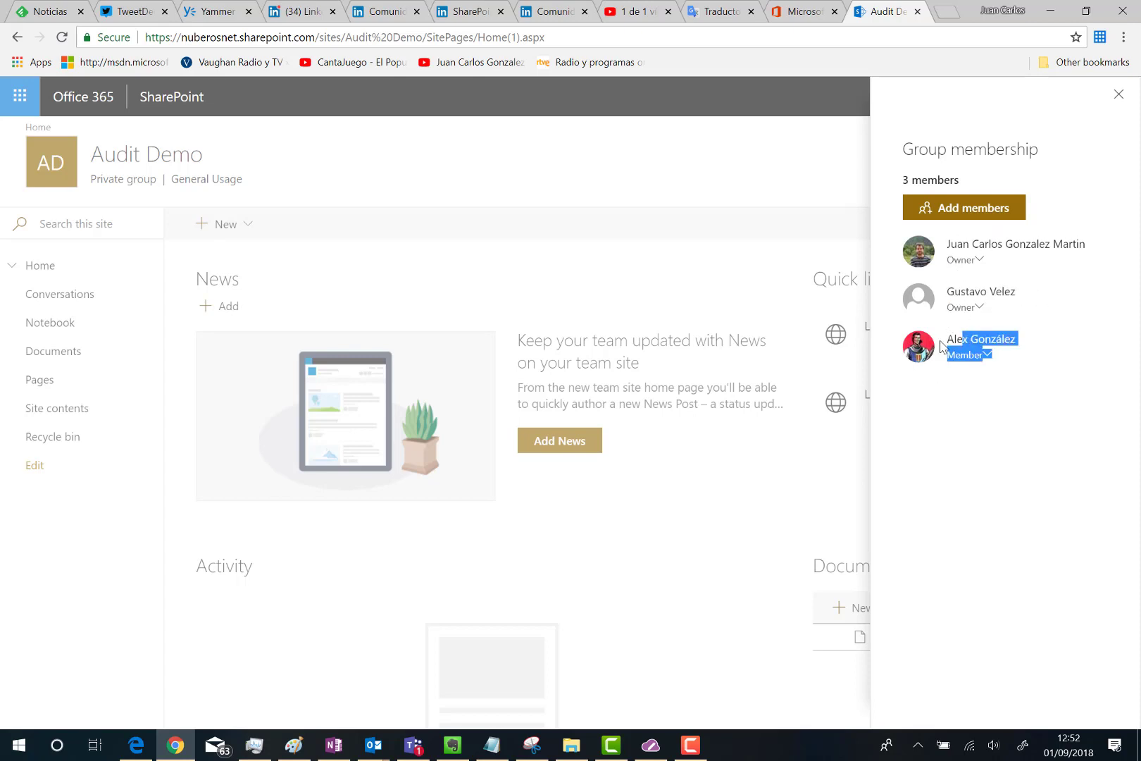
{"action": "left_click", "coordinate": [983, 208]}
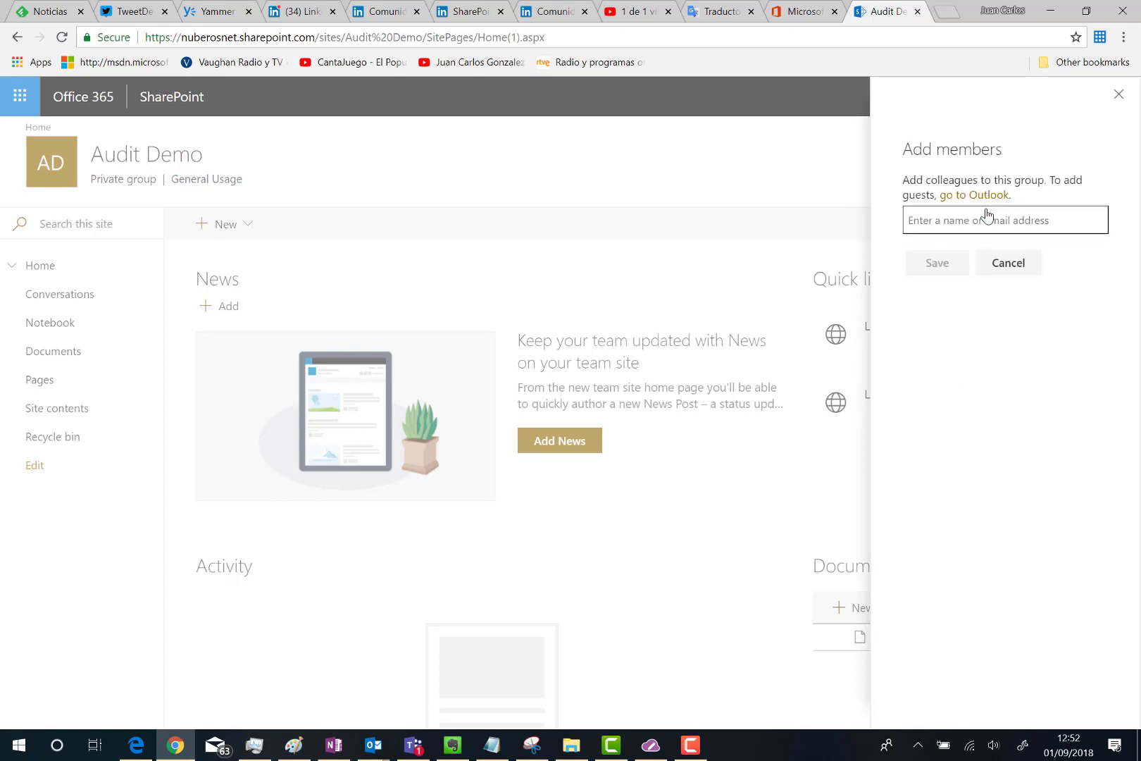
{"action": "left_click", "coordinate": [1008, 264]}
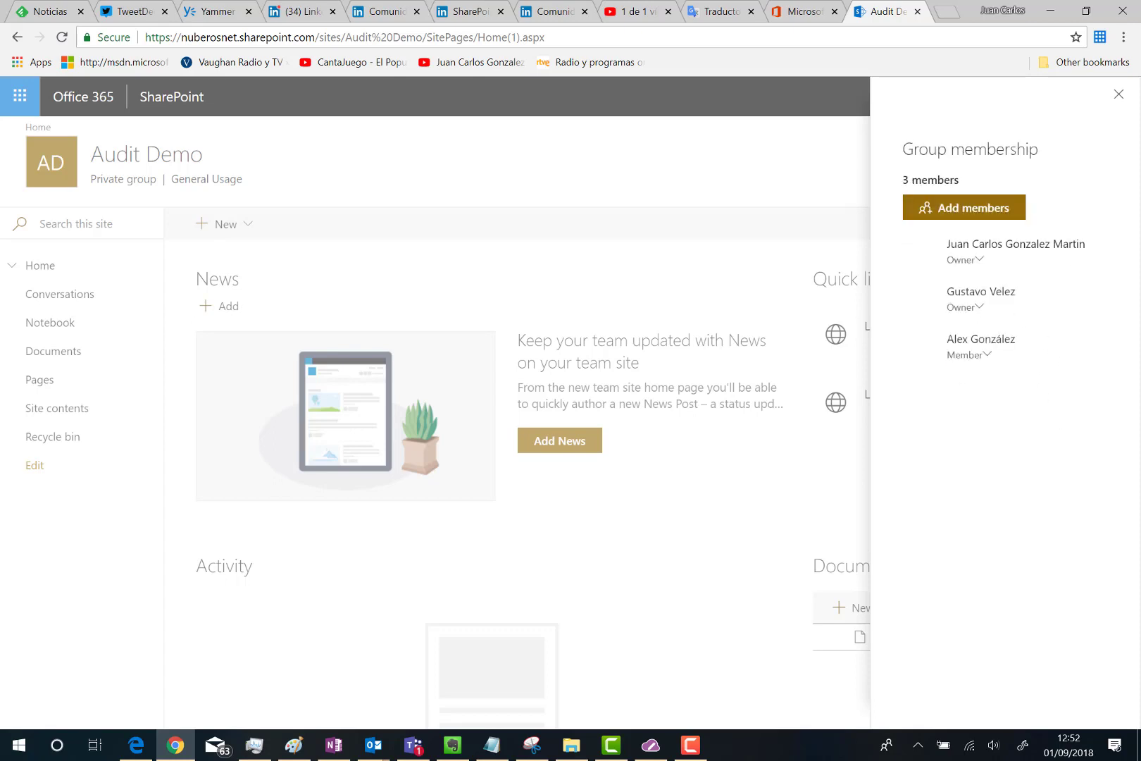
{"action": "left_click", "coordinate": [1120, 97]}
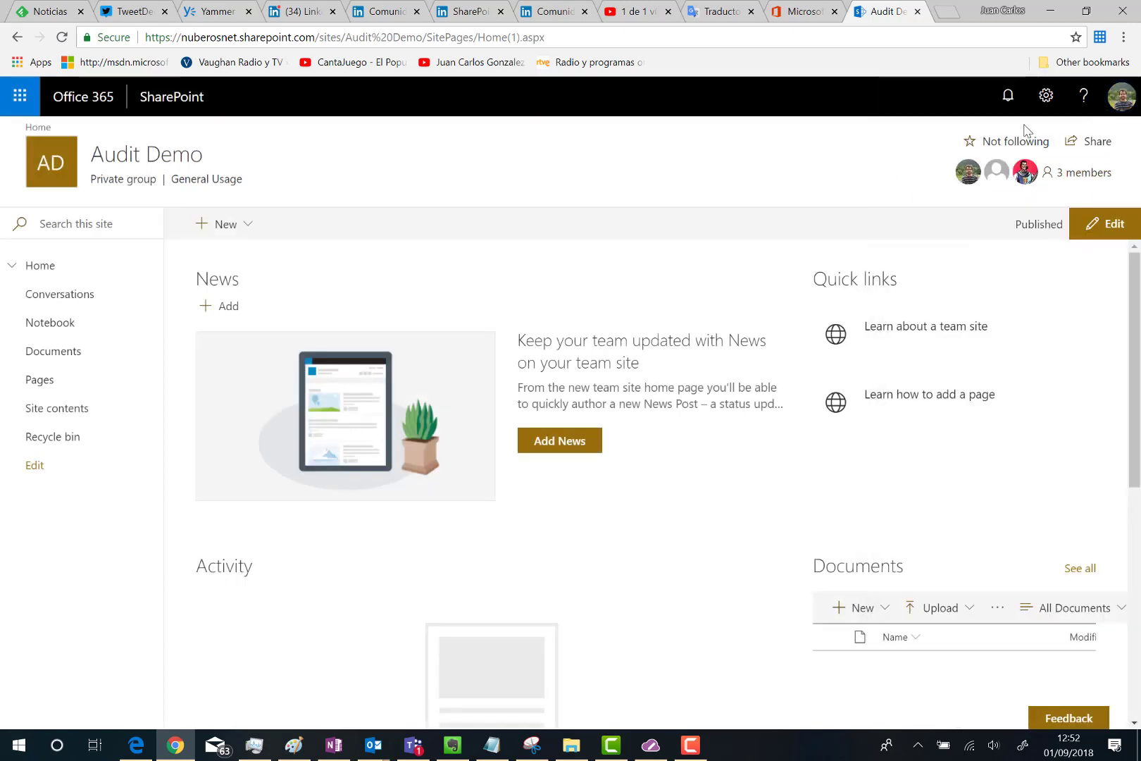
- Review the site permissions for owners, members and visitors, including the note about additional groups
{"action": "left_click", "coordinate": [1045, 99]}
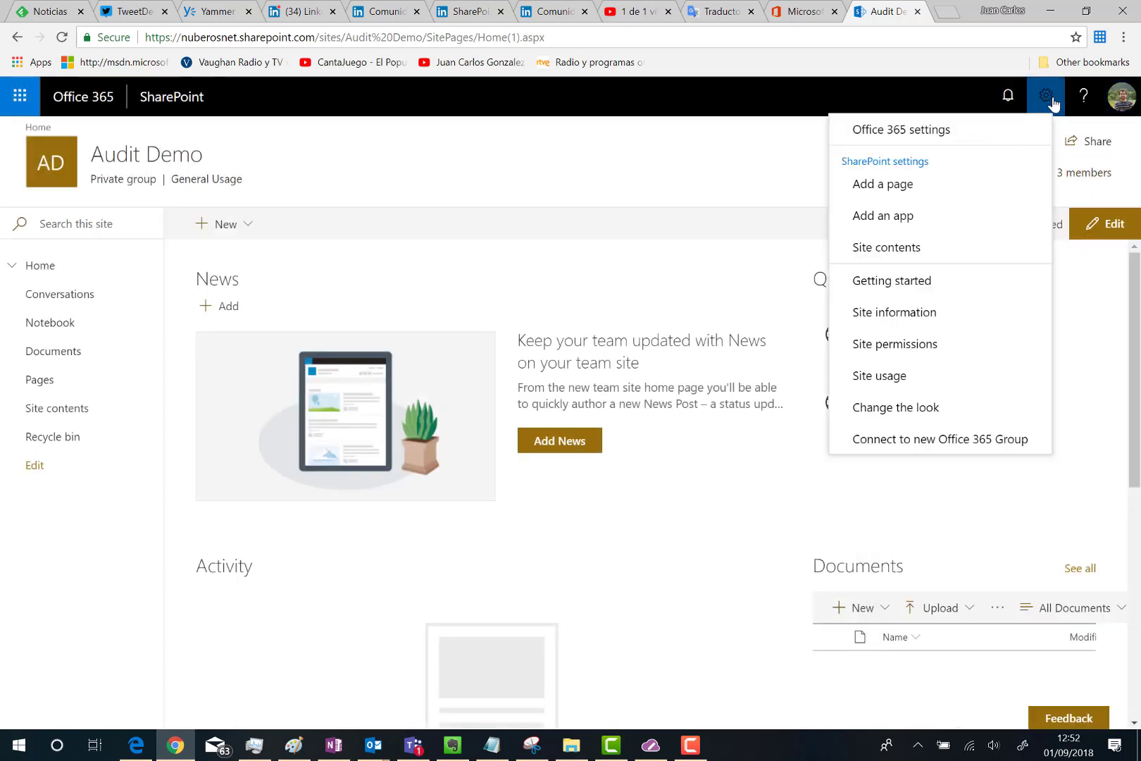
{"action": "left_click", "coordinate": [900, 343]}
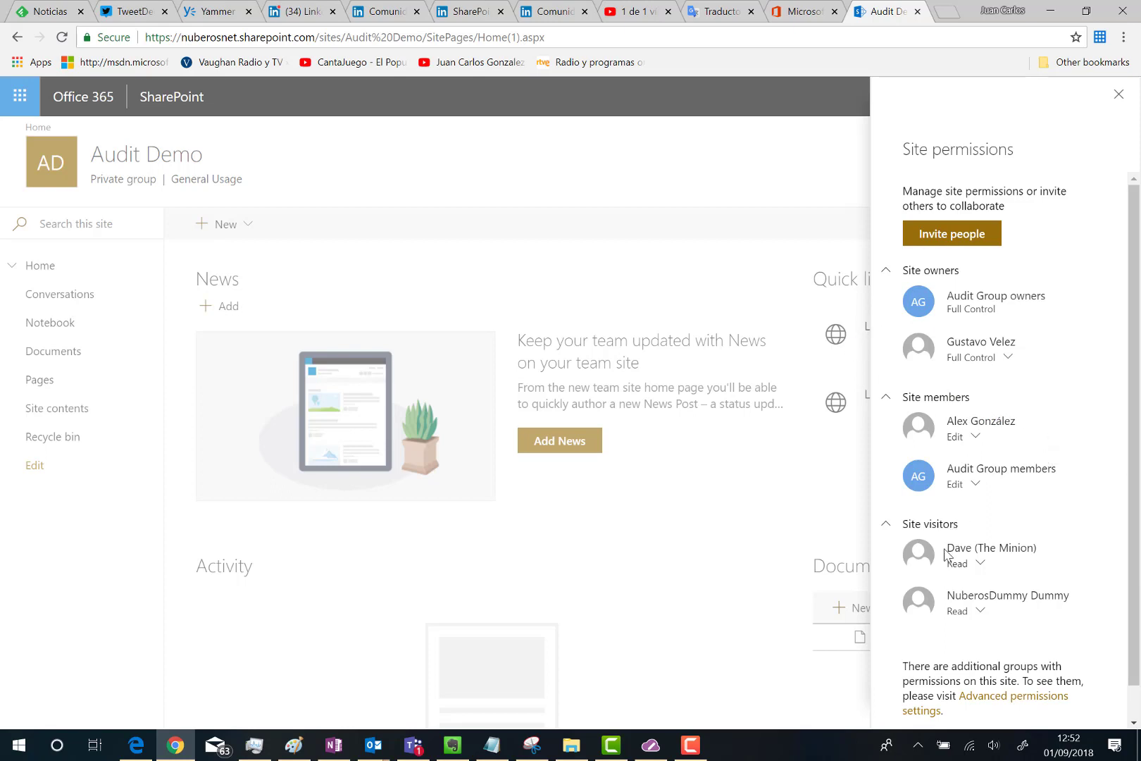
{"action": "scroll", "coordinate": [945, 553], "scroll_direction": "down", "scroll_amount": 1}
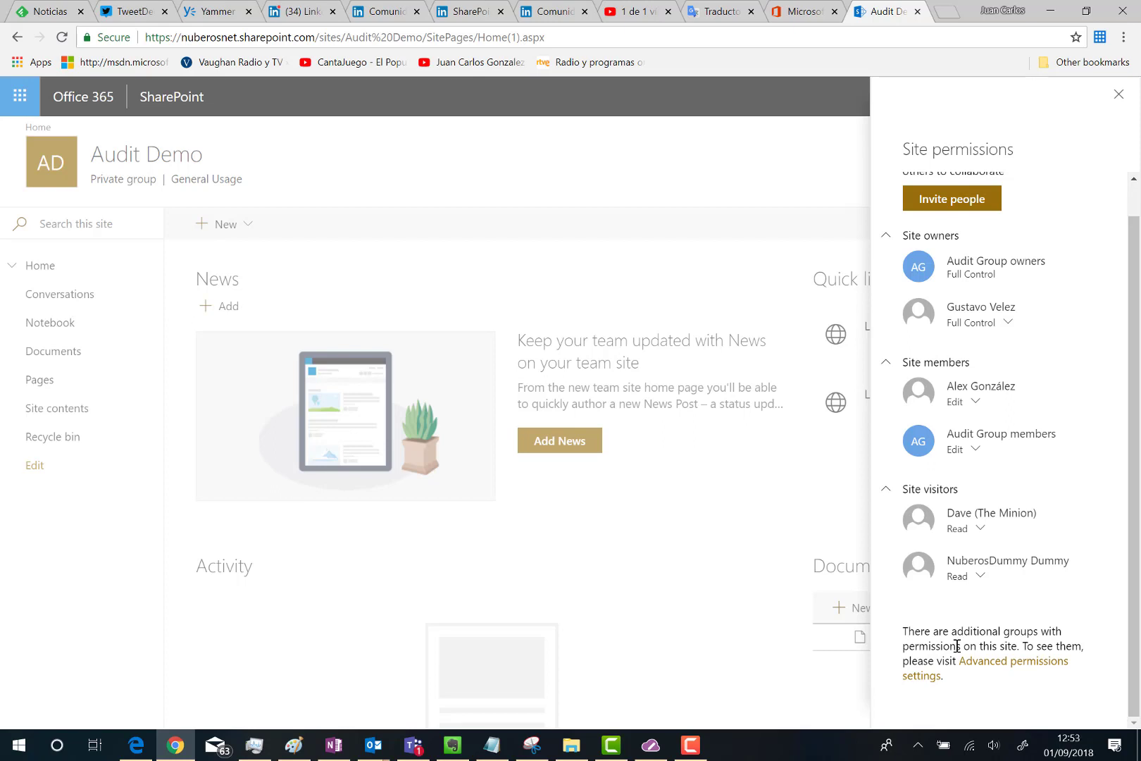
{"action": "left_click", "coordinate": [1118, 93]}
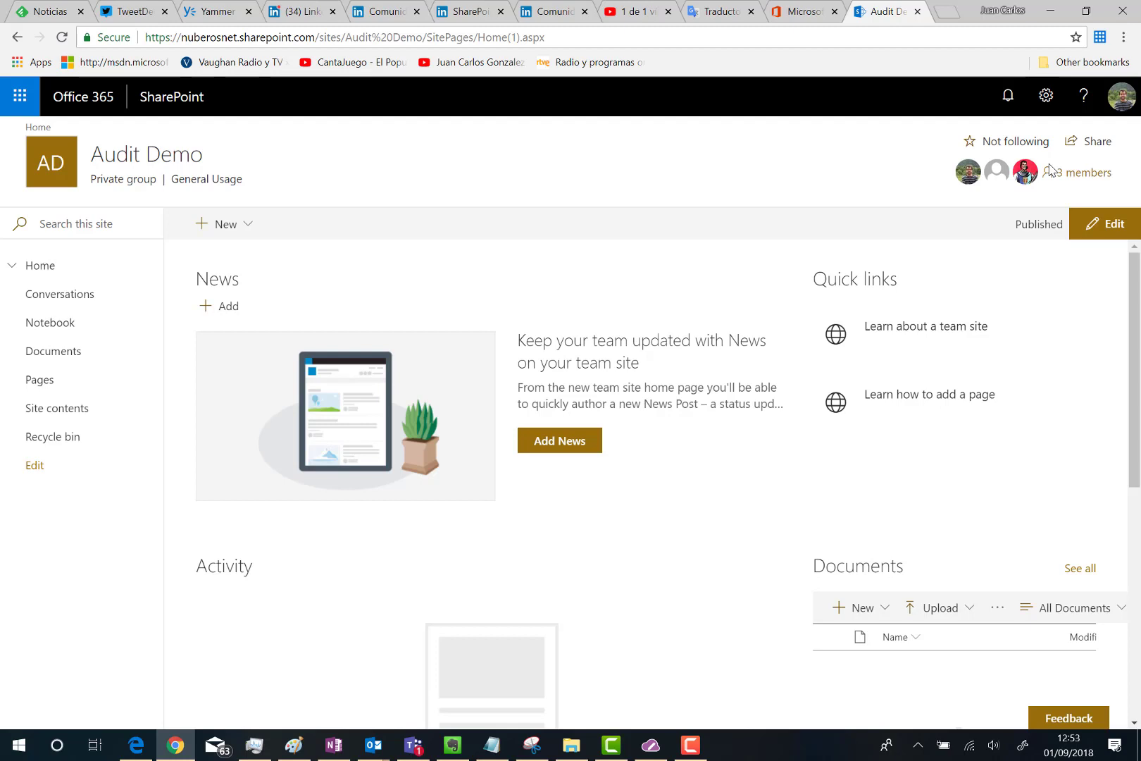
- Open the connected group's Conversations from the site navigation
{"action": "left_click", "coordinate": [46, 301]}
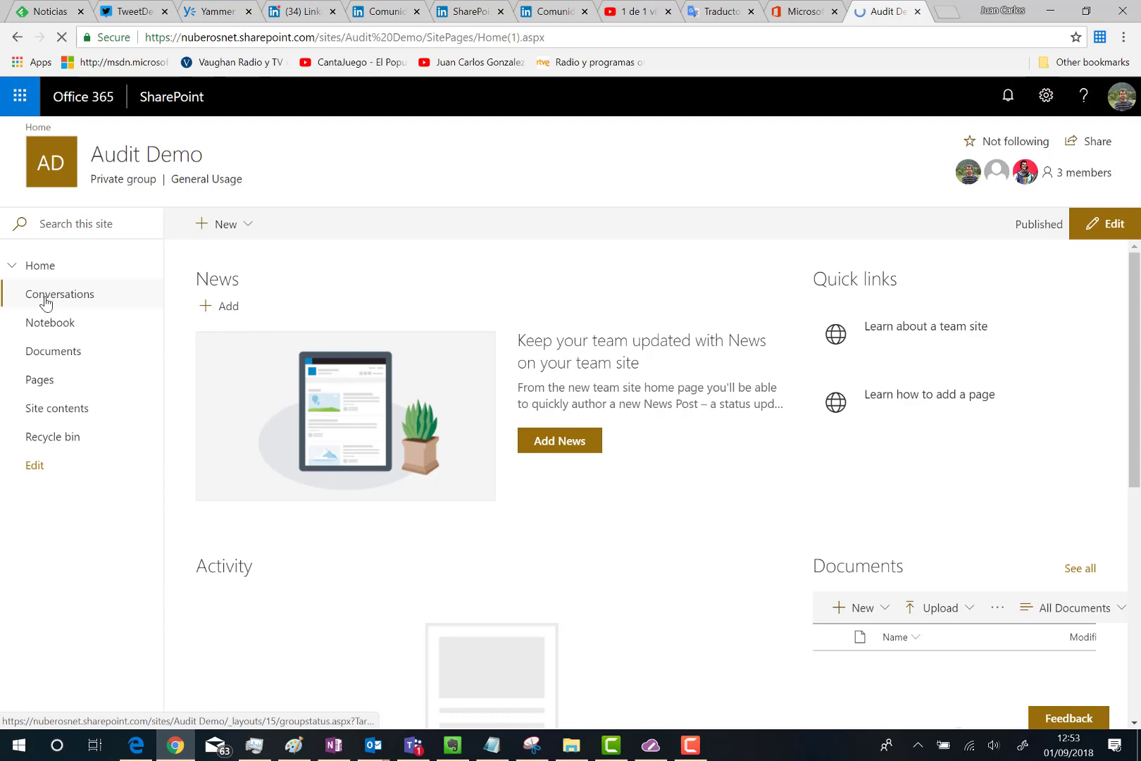